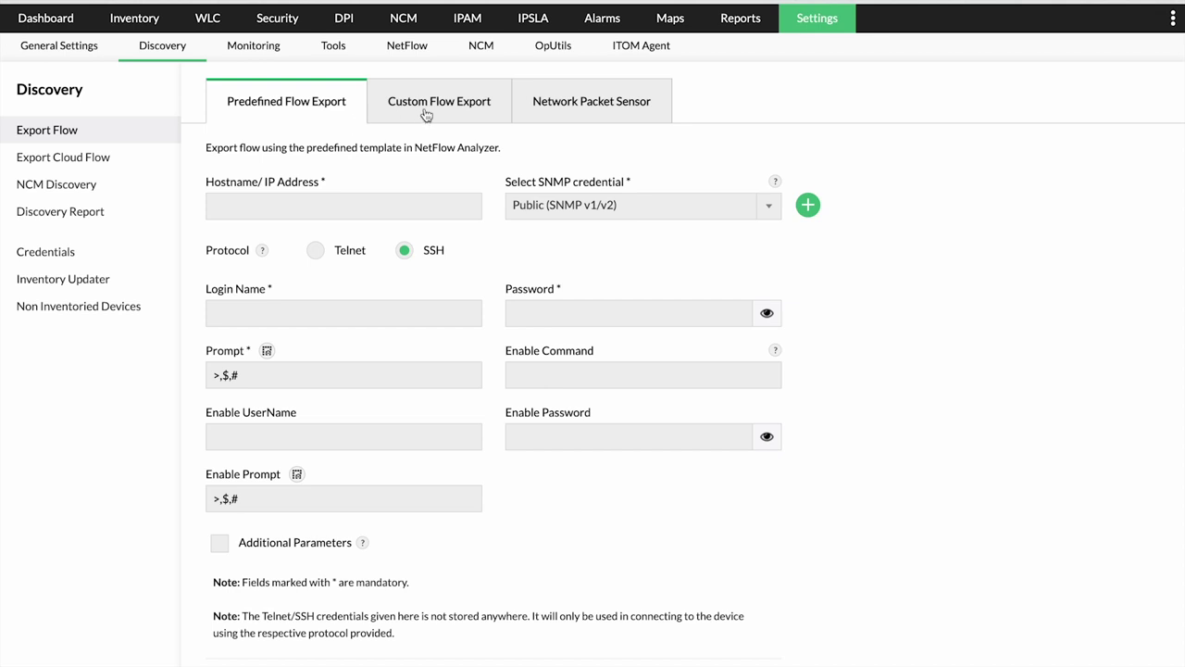
Enter 192.168.19210 as the device IP and keep the Public (SNMP v1/v2) credential.
left_click(324, 194)
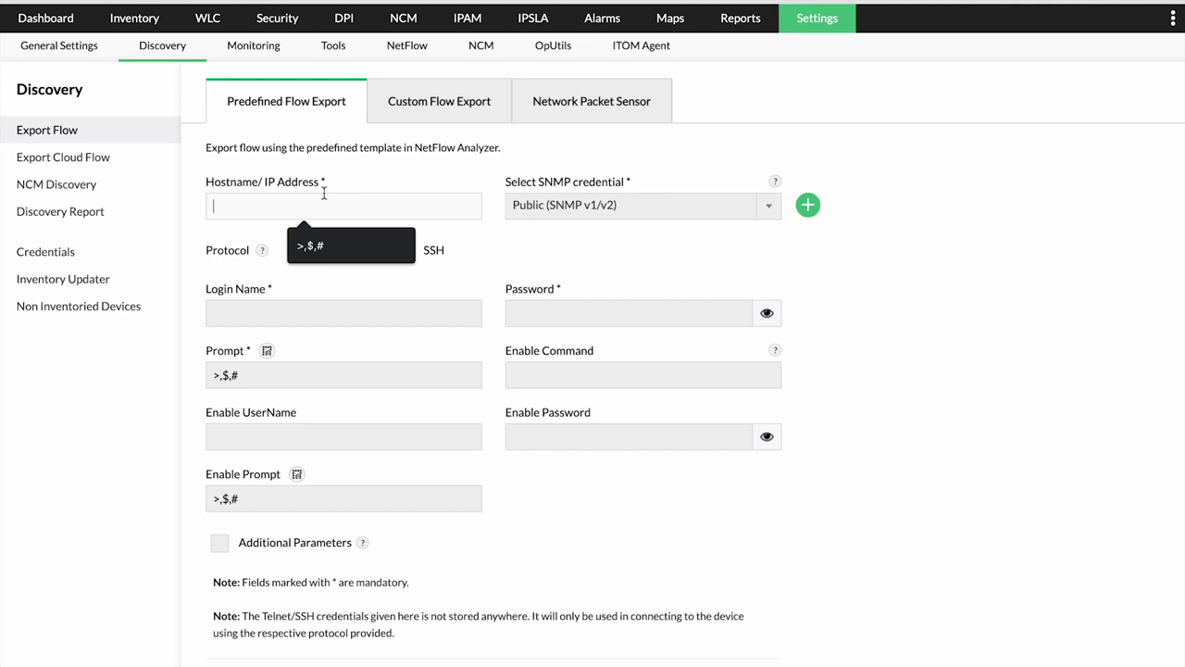
type("192")
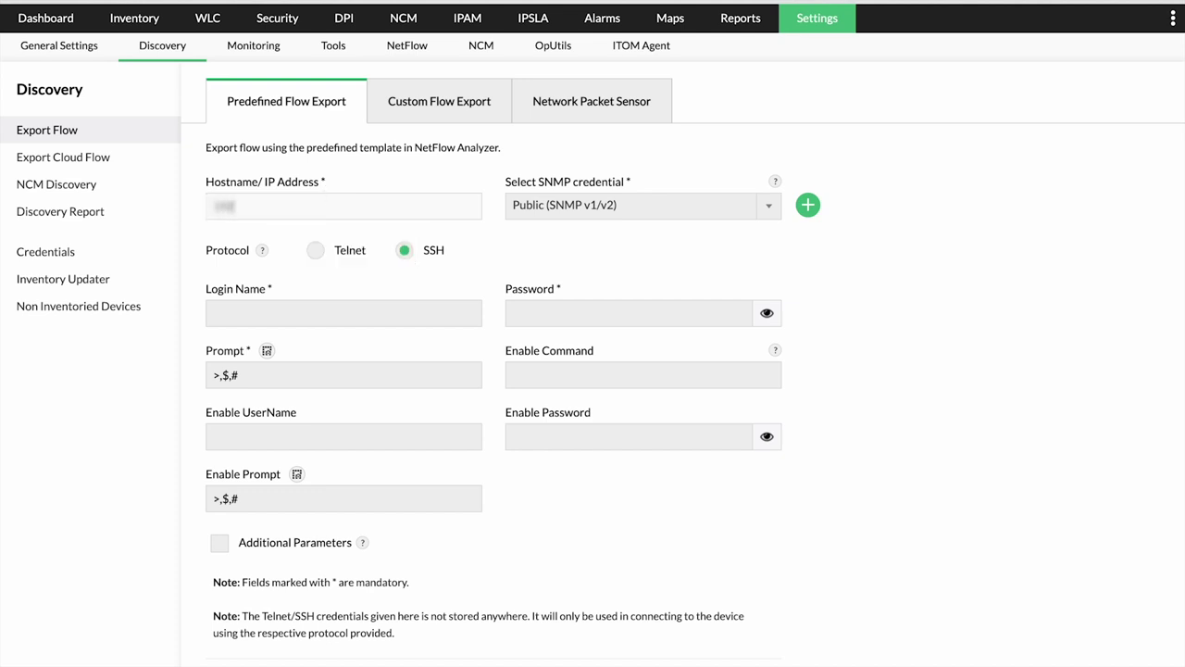
type(".168.19210")
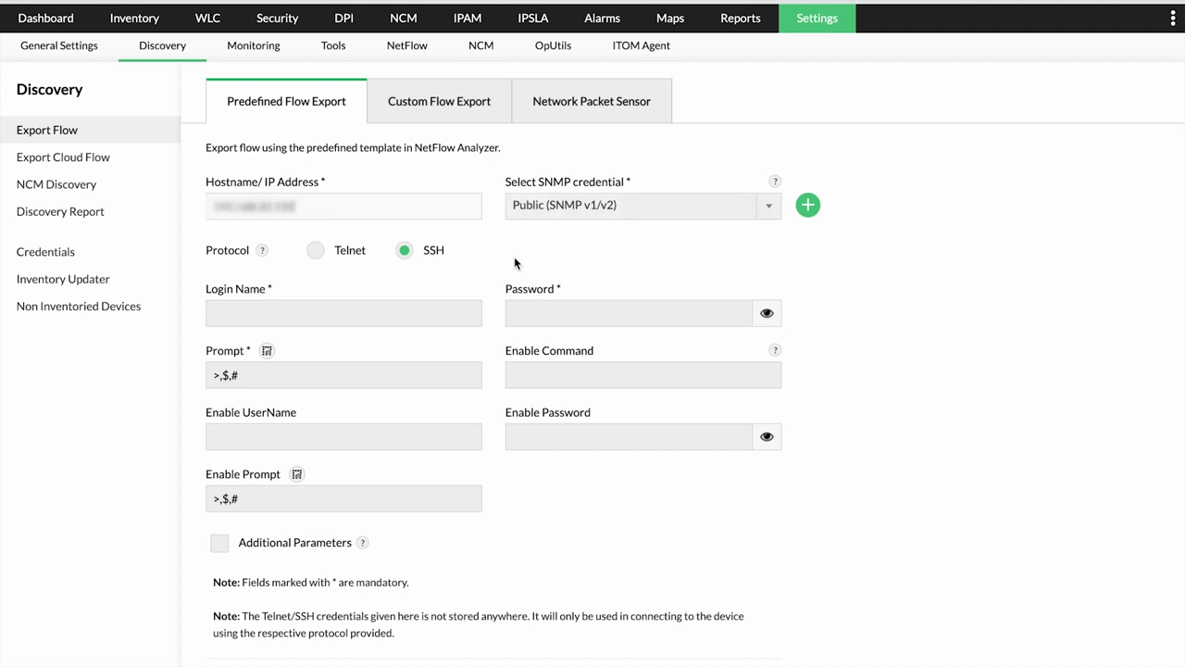
left_click(765, 217)
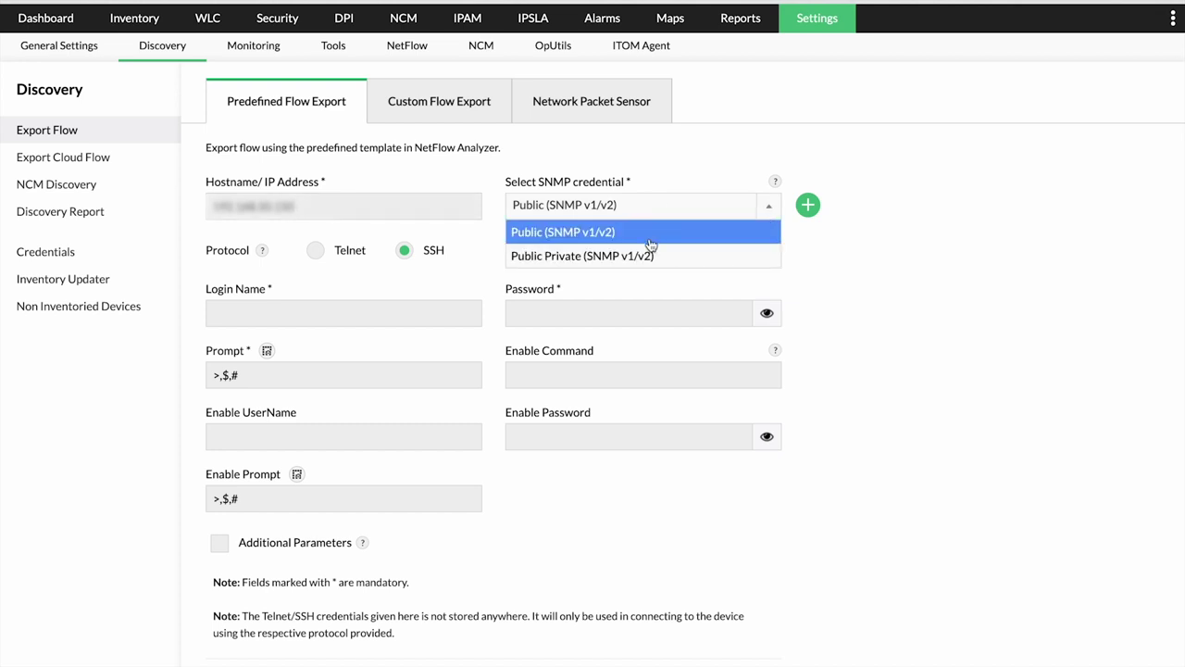
left_click(815, 285)
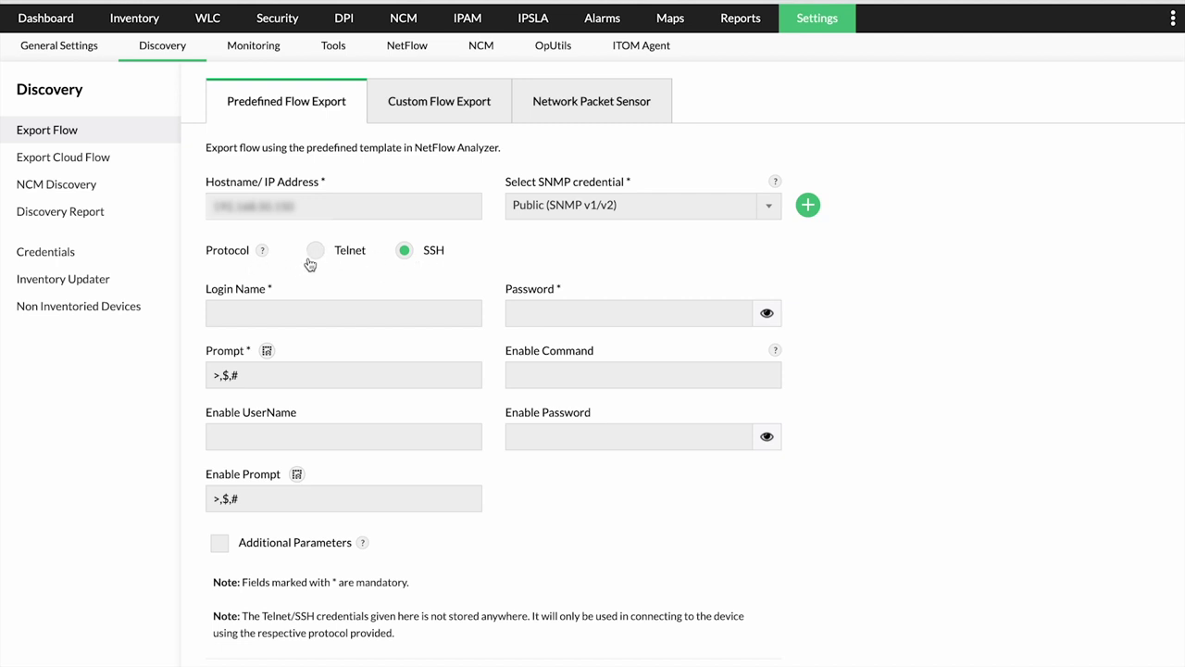
Enter SSH login name 'nfa' and the login password, then run the credentials test.
left_click(333, 311)
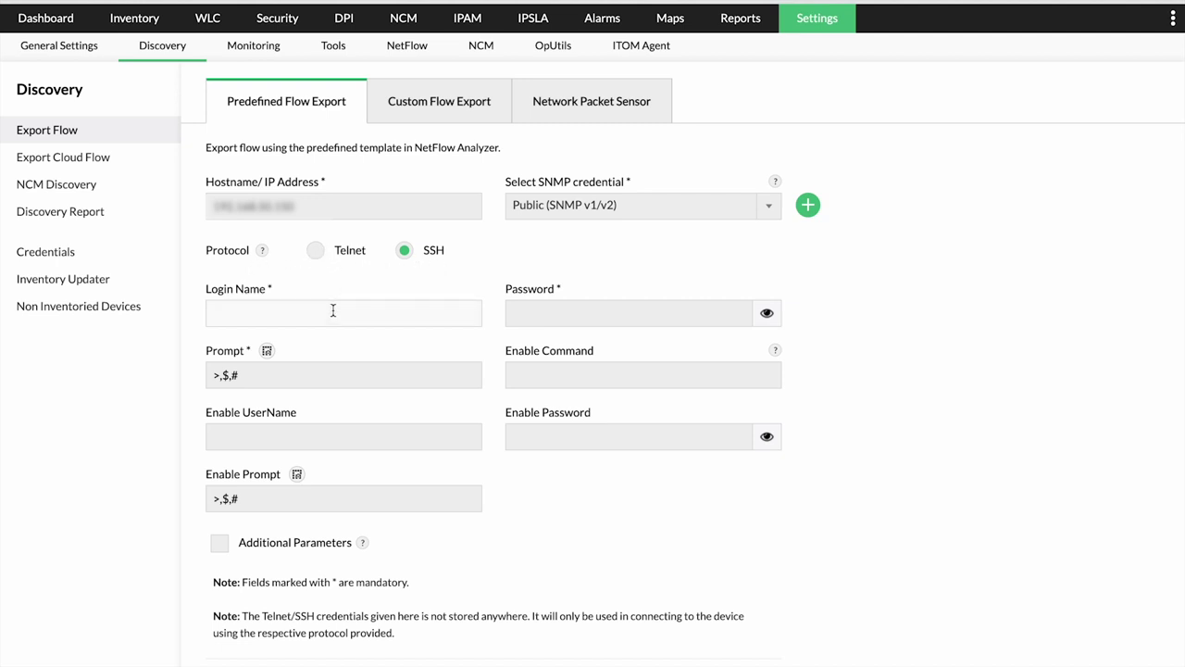
type("nfa")
left_click(680, 314)
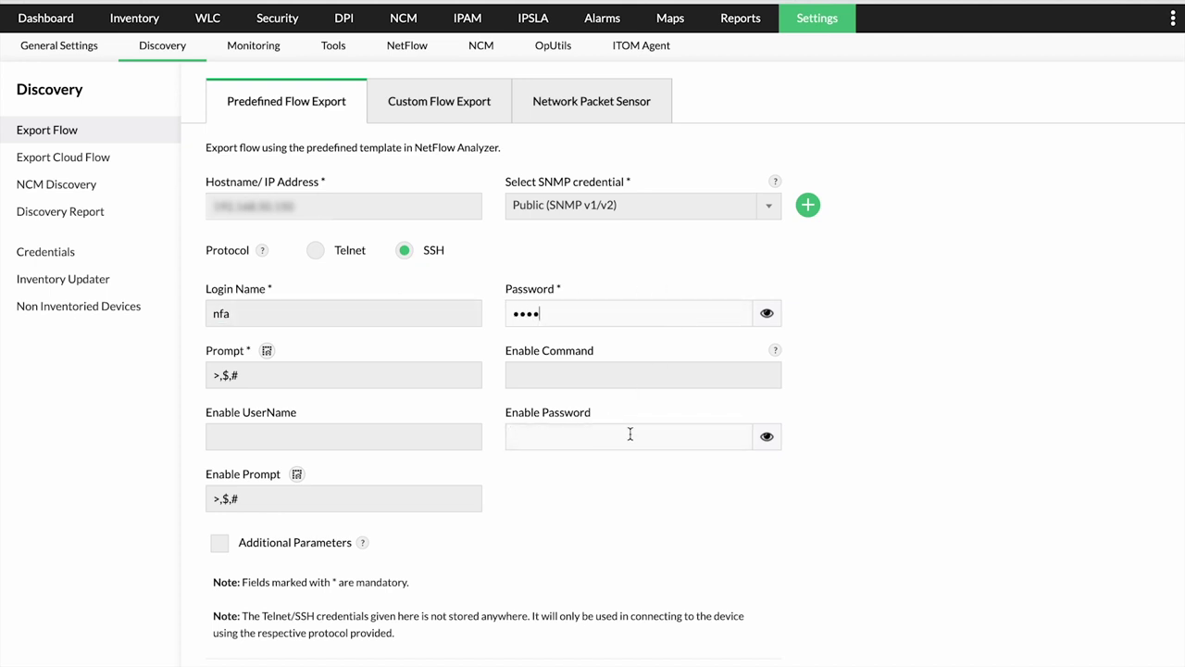
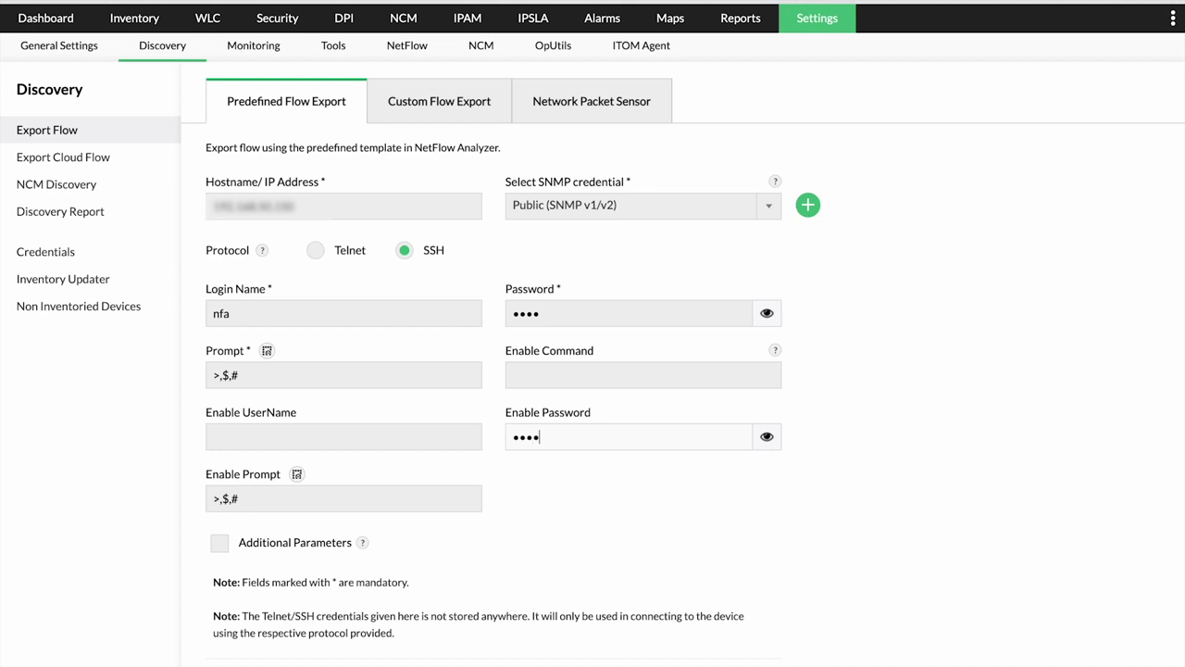
scroll(630, 520, "down", 5)
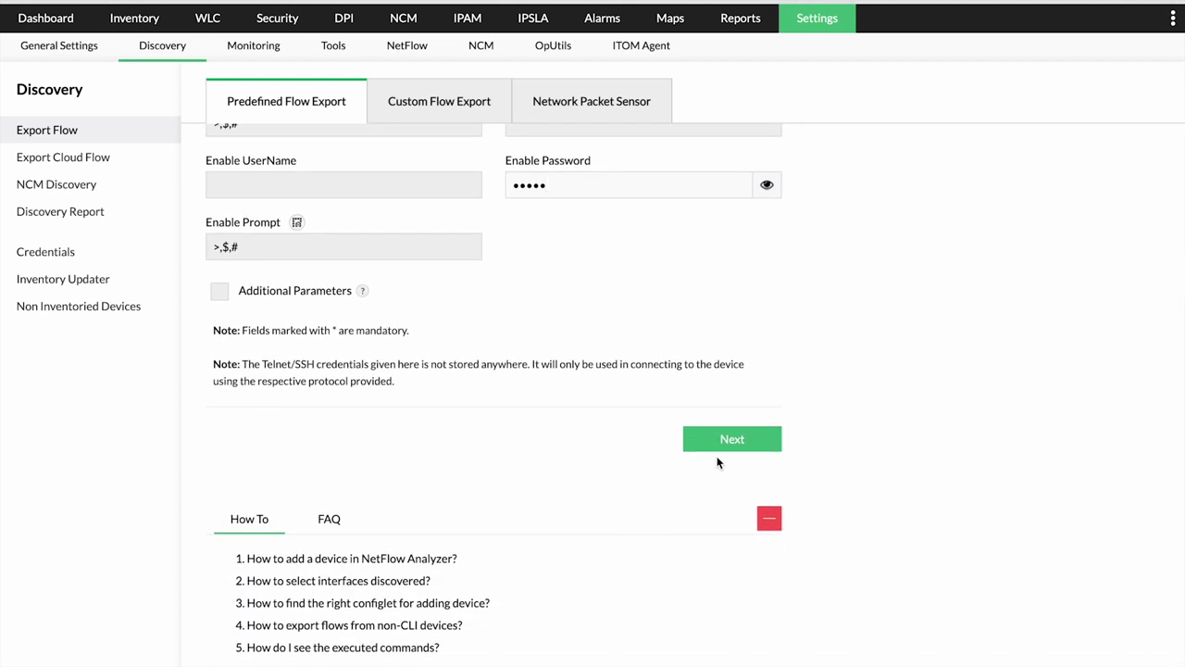
left_click(713, 448)
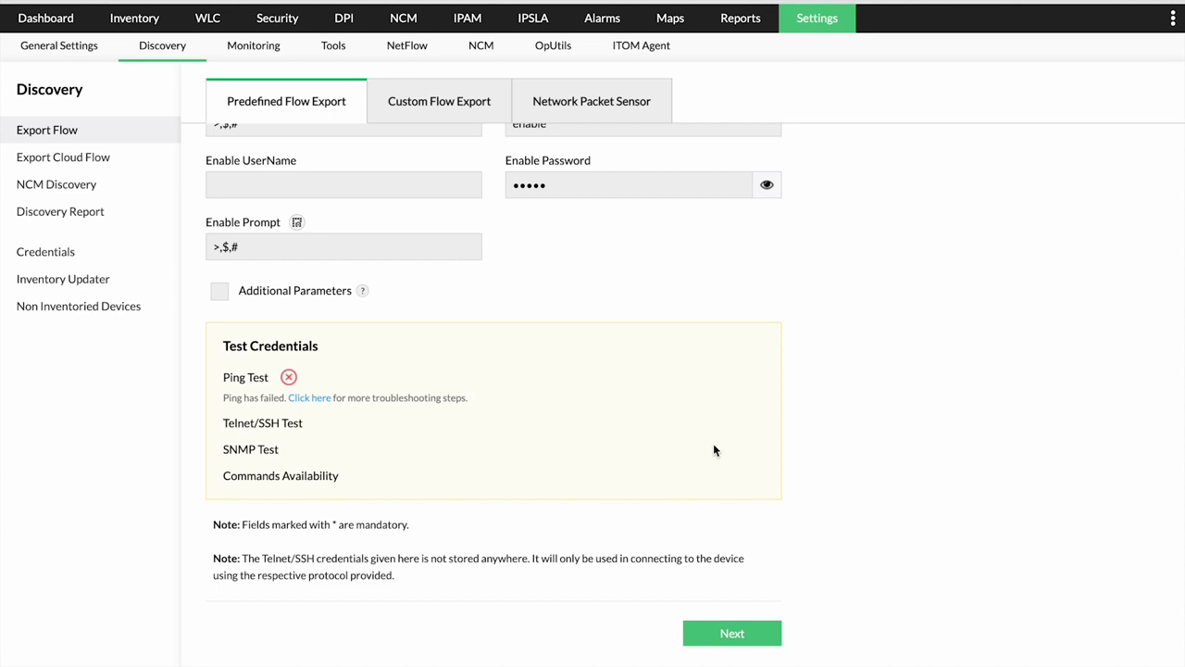
Change the IP address's last digits to 188 and rerun the credentials test.
scroll(713, 444, "up", 3)
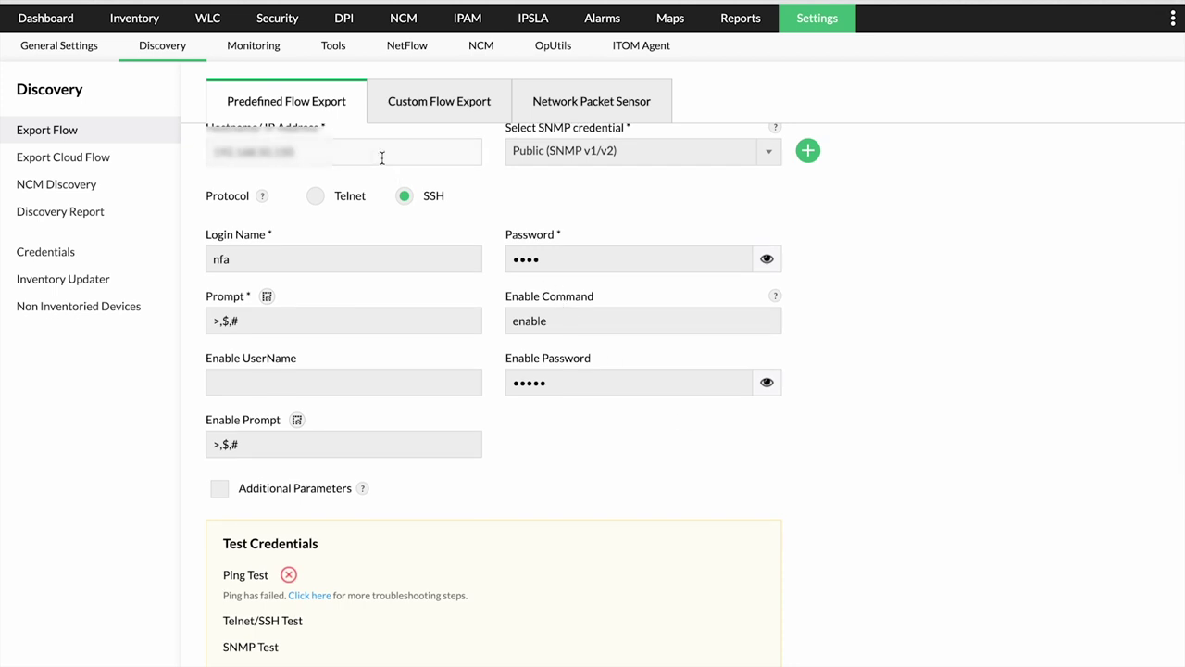
key("BackSpace")
key("BackSpace")
type("188")
scroll(385, 251, "down", 1)
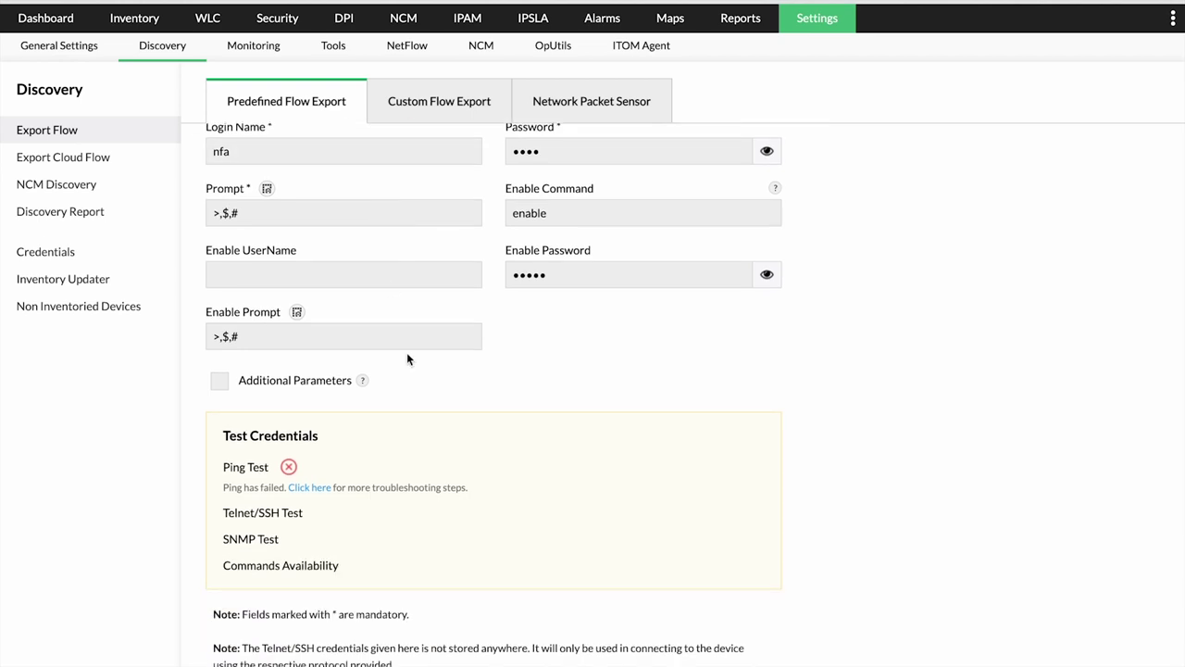
scroll(406, 358, "down", 1)
scroll(406, 359, "down", 1)
left_click(729, 581)
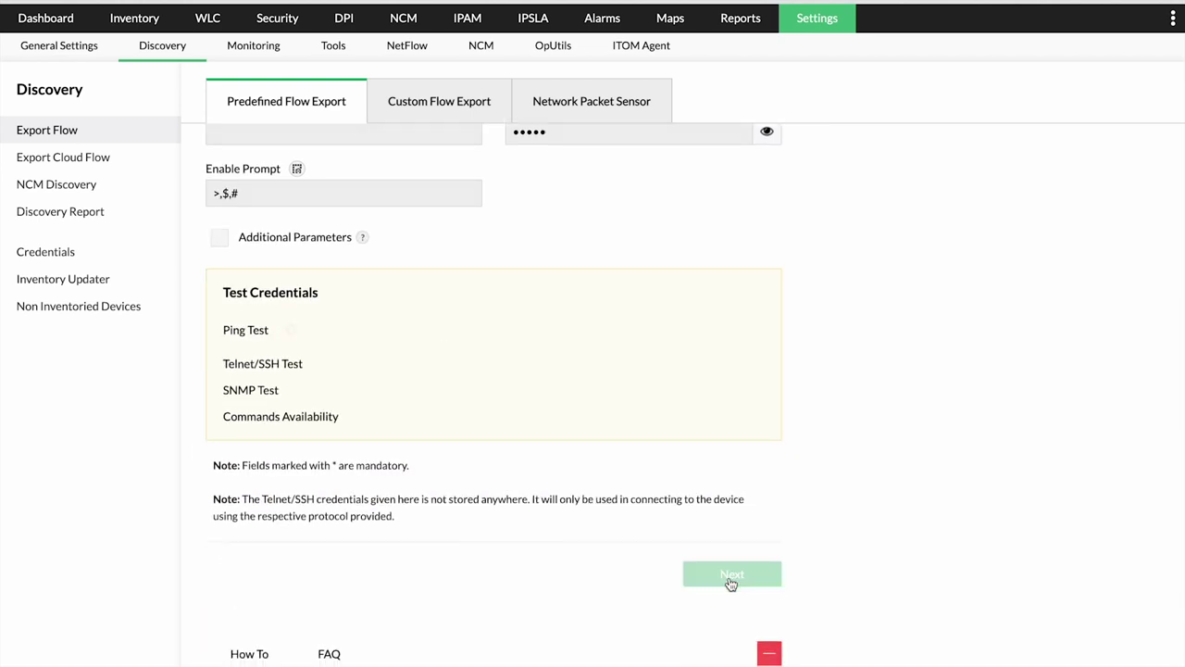
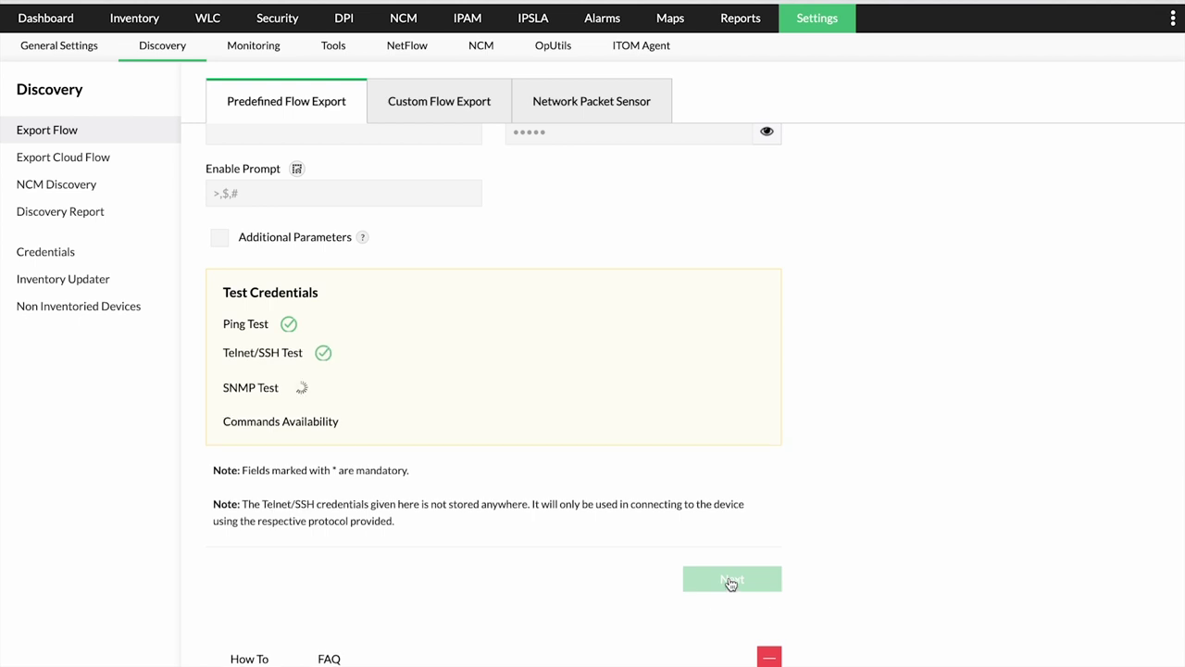
Move past the passed credential tests to the CiscoRouter_FlowExport configlet for Cisco_Integrated_Services_Router.
left_click(730, 580)
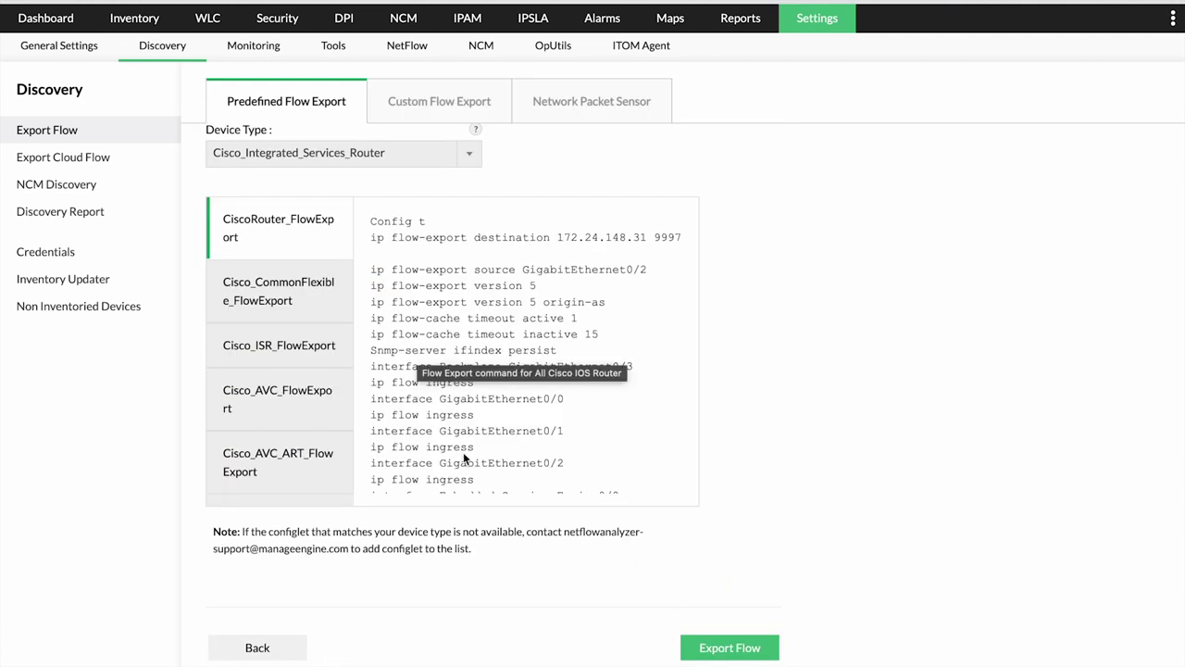
Go back to the SSH credentials form and switch to the Custom Flow Export option.
left_click(264, 645)
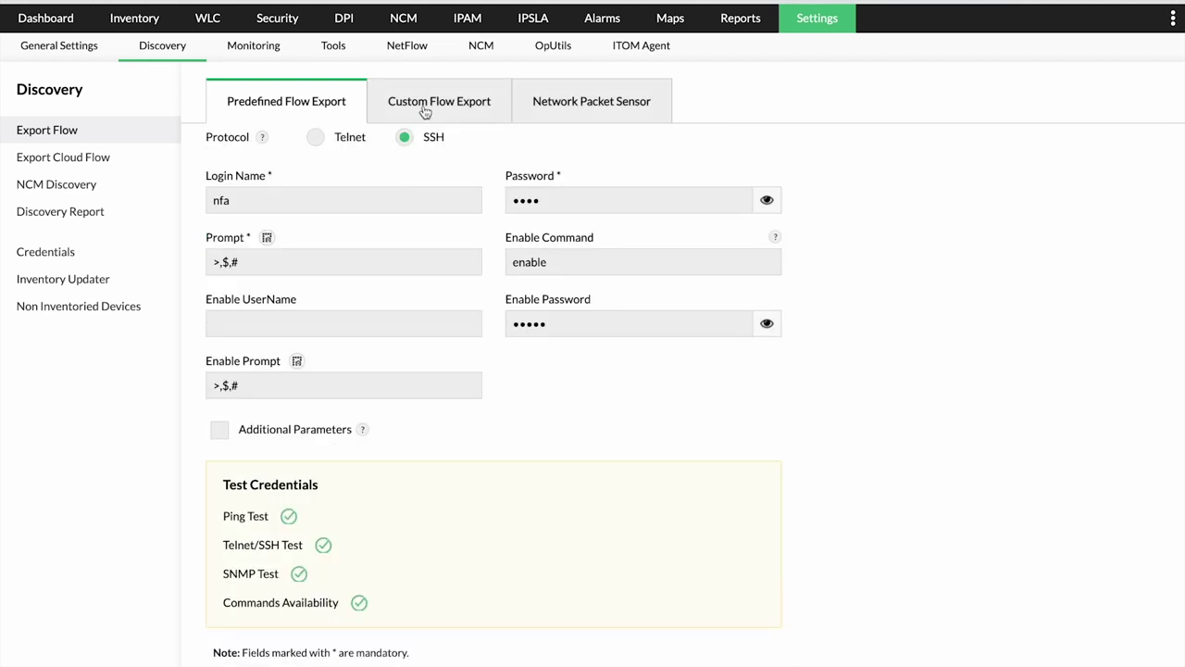
left_click(424, 112)
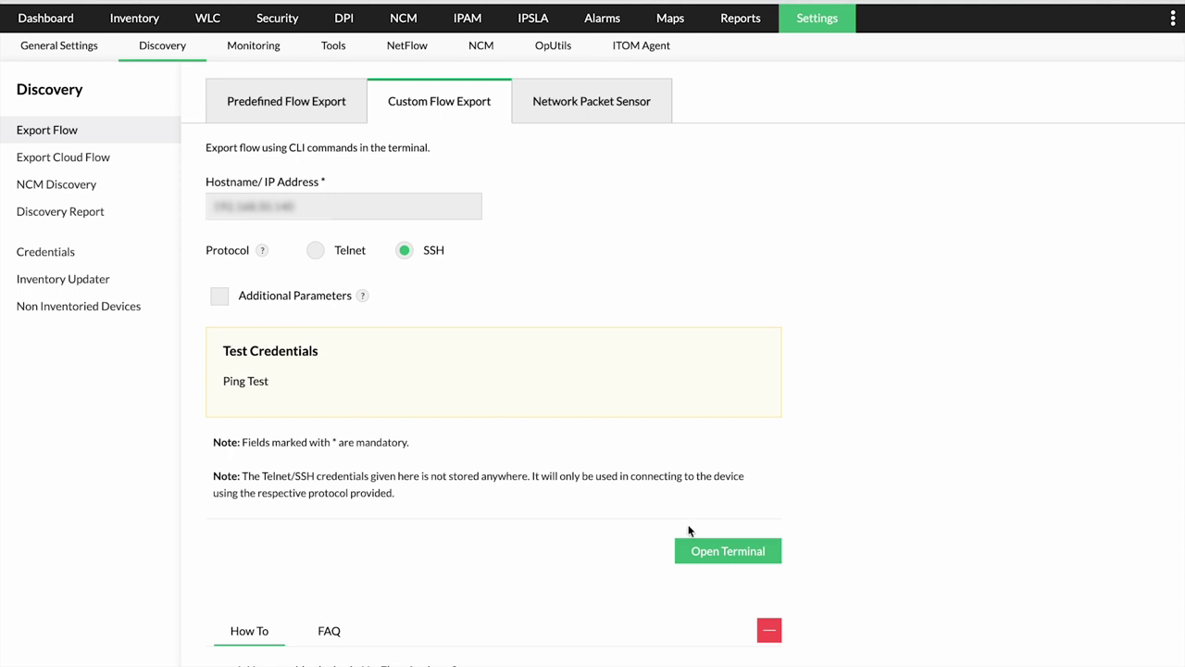
Open a terminal to the router, check the Device Type vendor list, then go to Inventory > Devices.
left_click(704, 550)
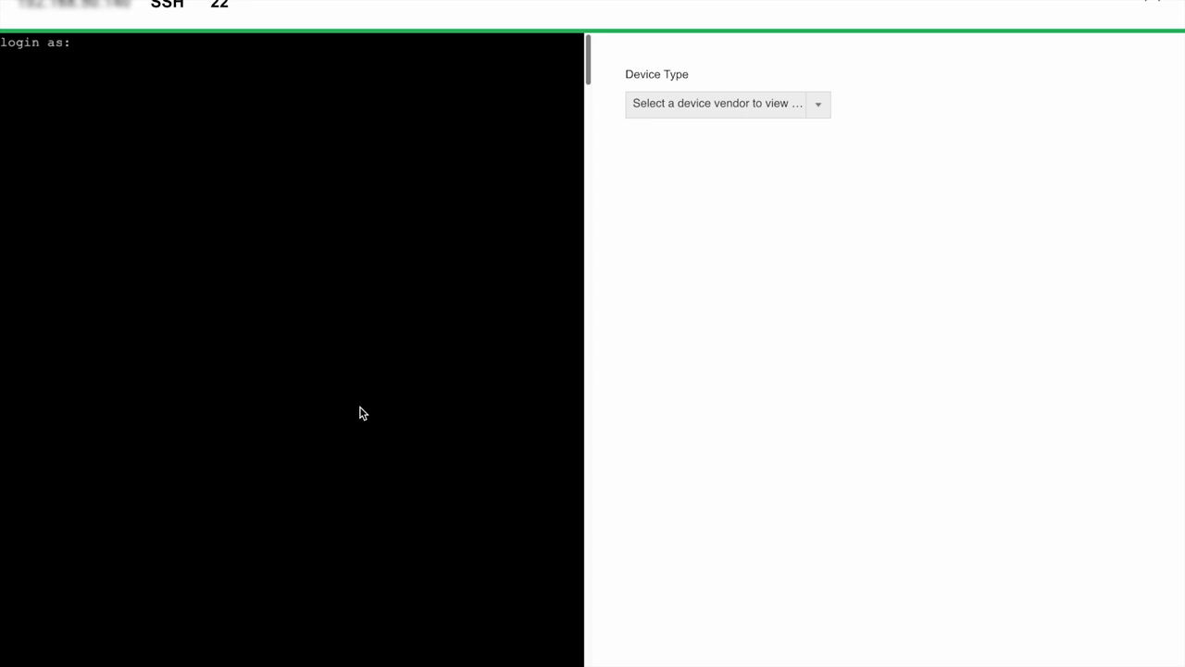
left_click(821, 102)
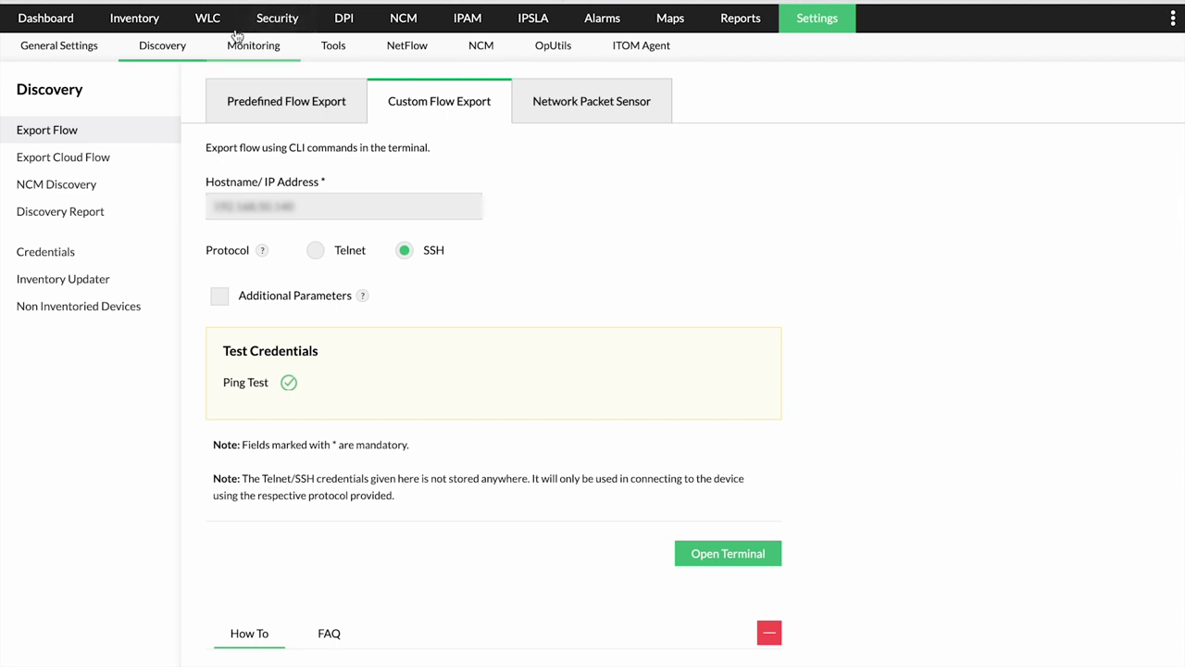
left_click(159, 20)
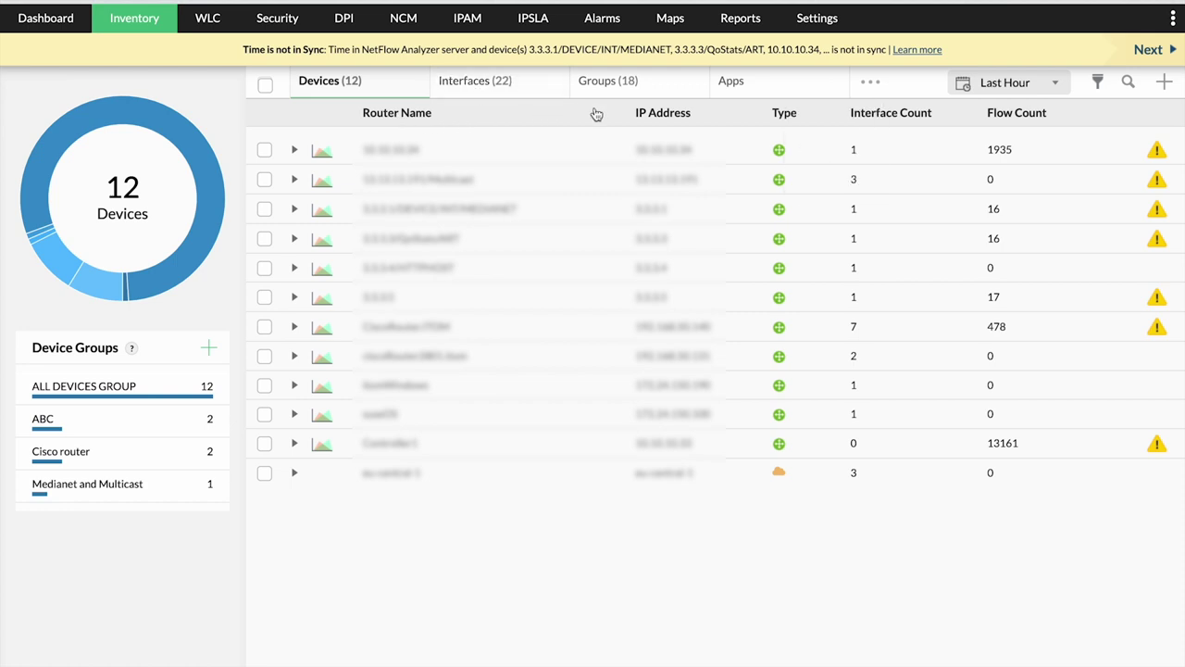
Glance at the applications inventory, then open the first router's traffic report from the device list.
left_click(731, 82)
left_click(331, 47)
left_click(370, 159)
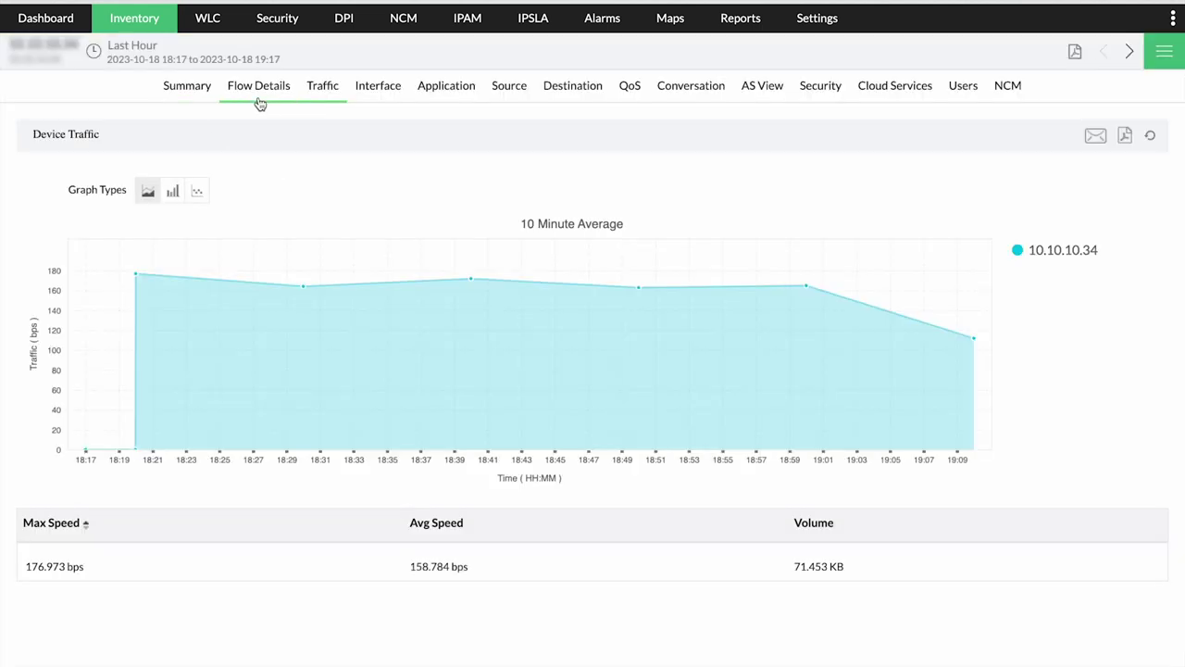
Review the router's Interface, Application, Source, Destination and QoS traffic reports.
left_click(375, 96)
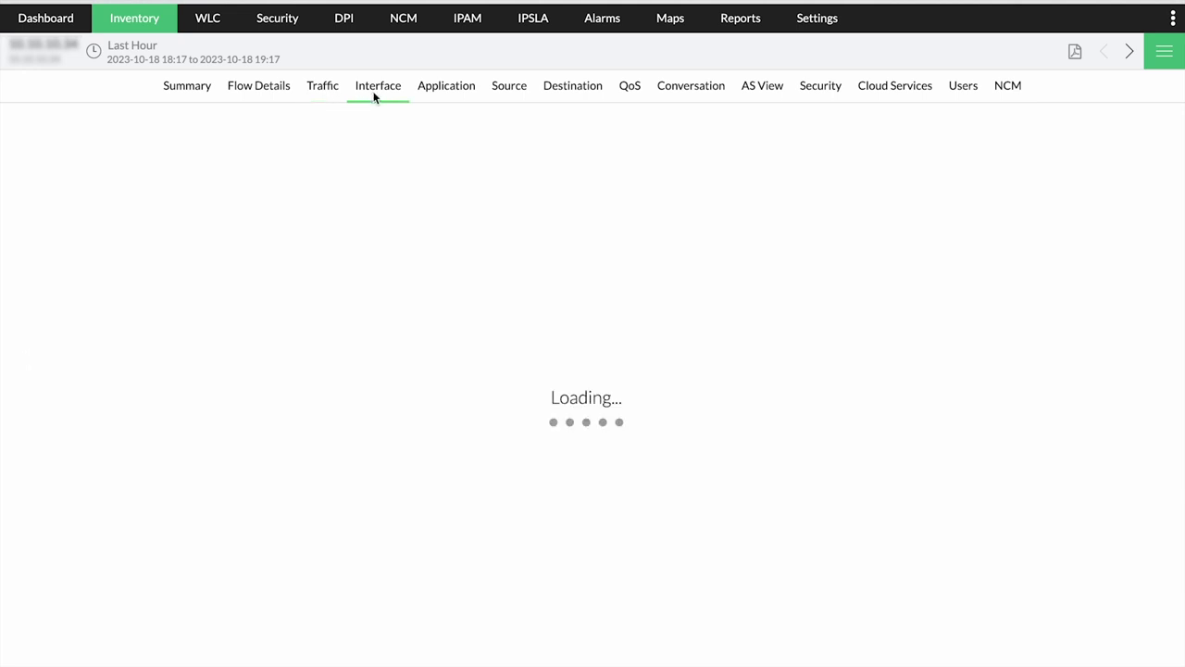
left_click(423, 95)
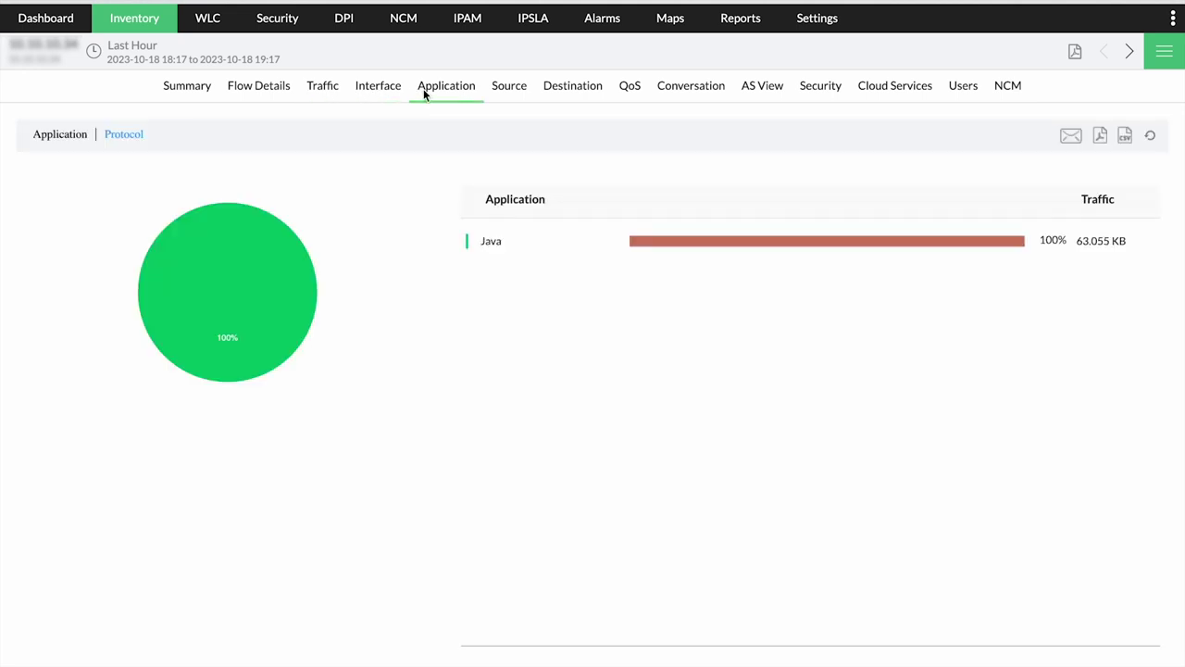
left_click(496, 90)
left_click(573, 88)
left_click(628, 90)
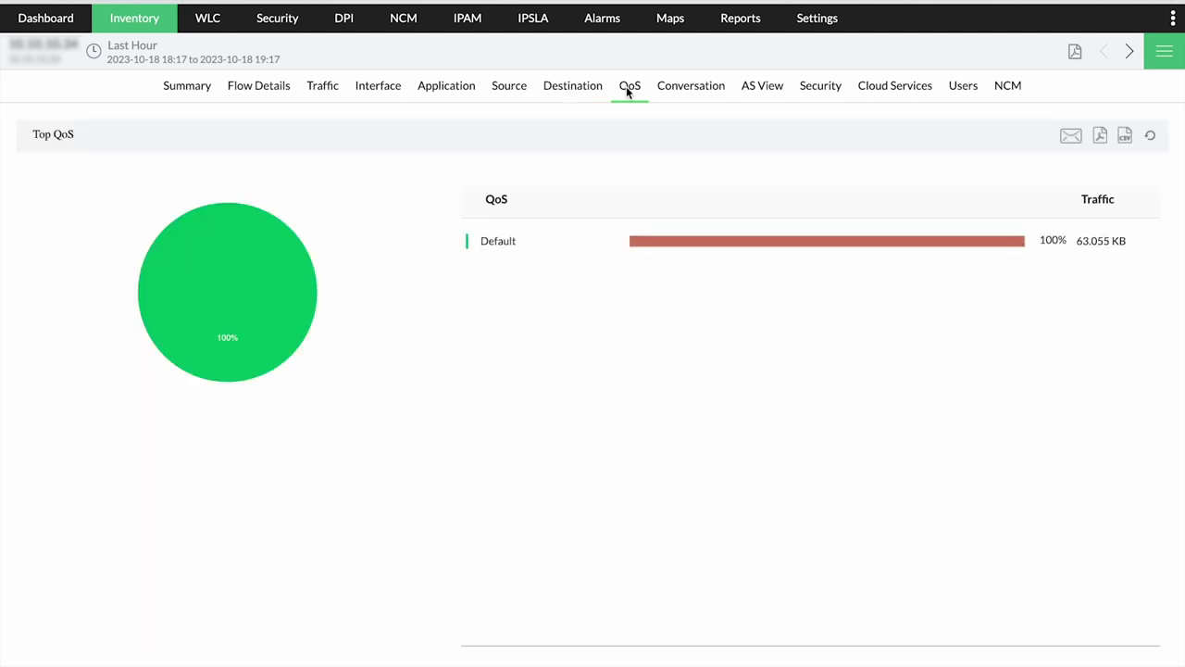
Review the router's Conversation, AS View, Security, Cloud Services and Users reports, then return to Inventory.
left_click(676, 92)
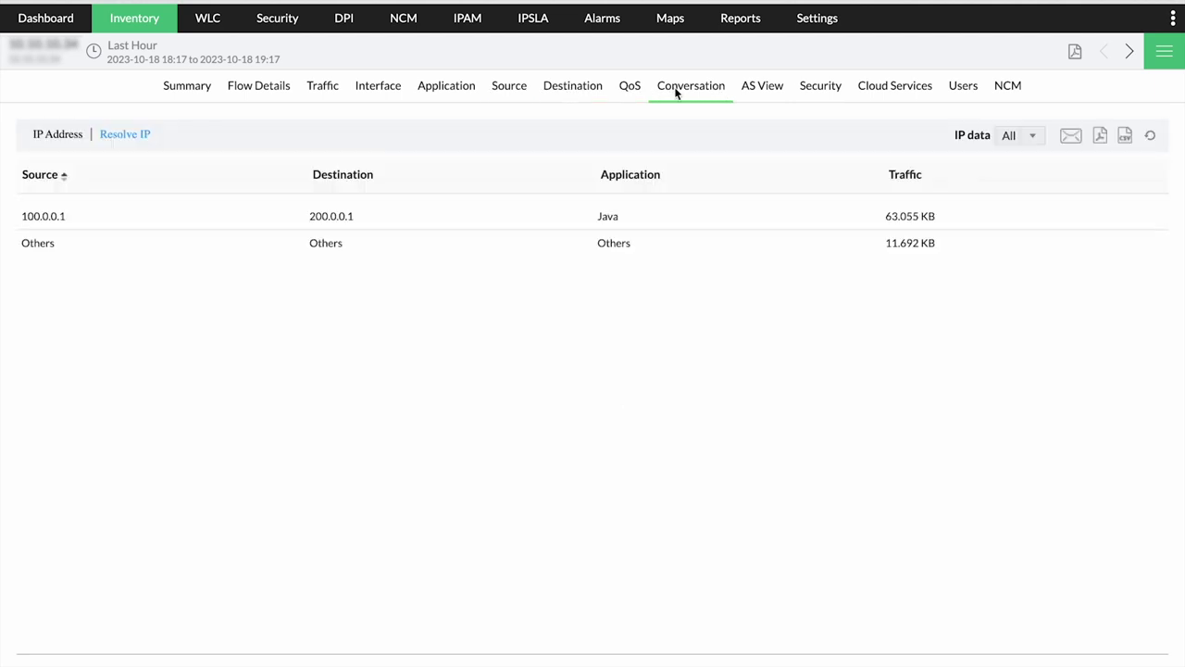
left_click(765, 90)
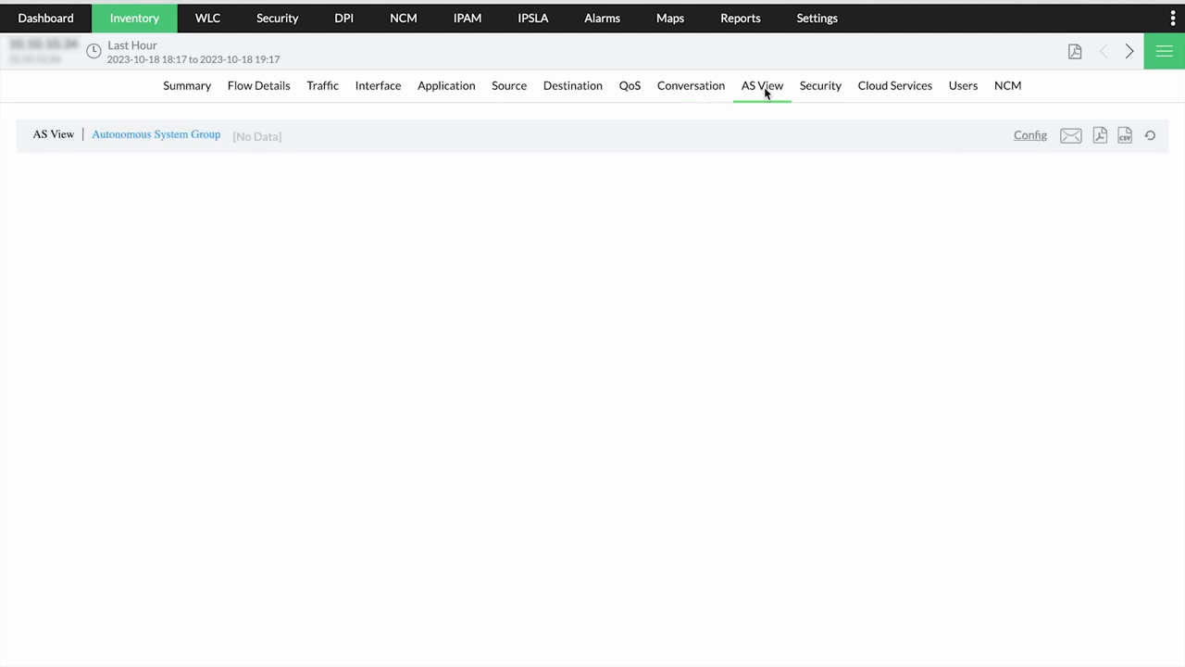
left_click(817, 94)
left_click(883, 89)
left_click(961, 89)
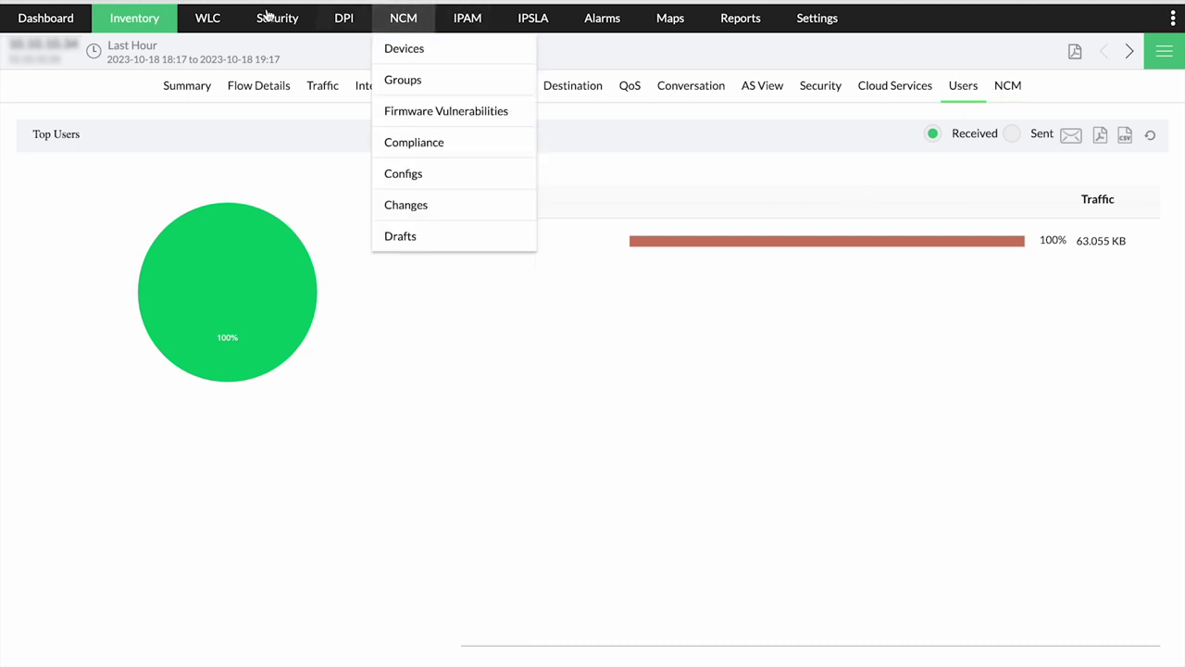
left_click(167, 19)
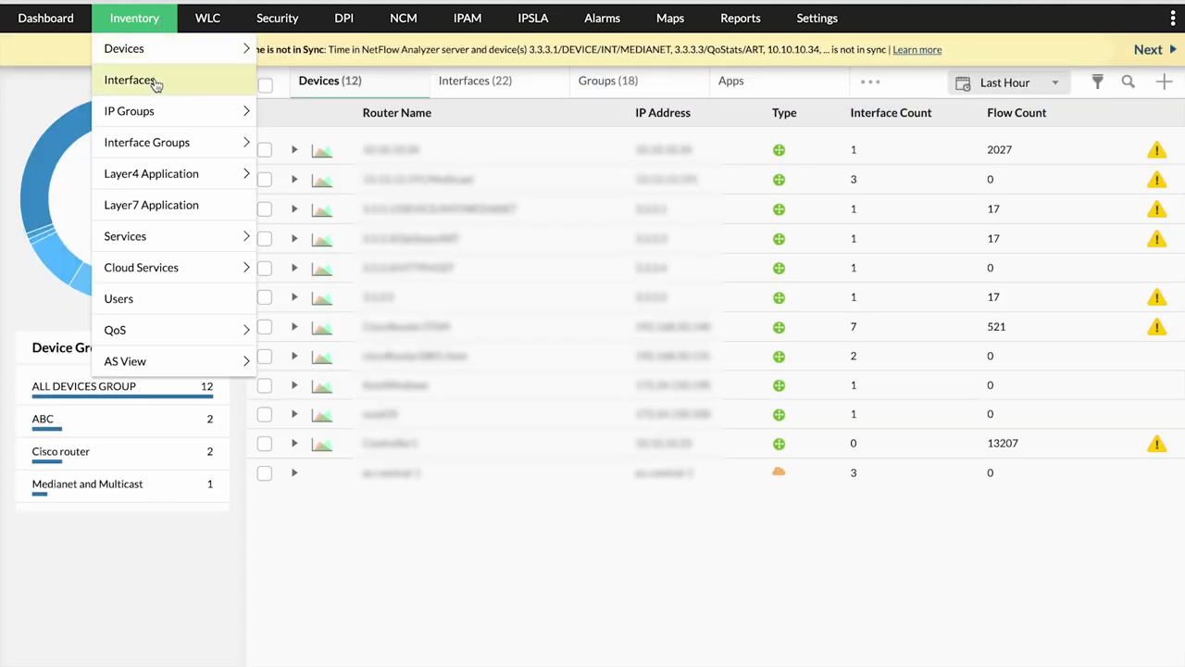
Open interface IfIndex-1 (39% utilization) from the inventory's interface list.
left_click(157, 81)
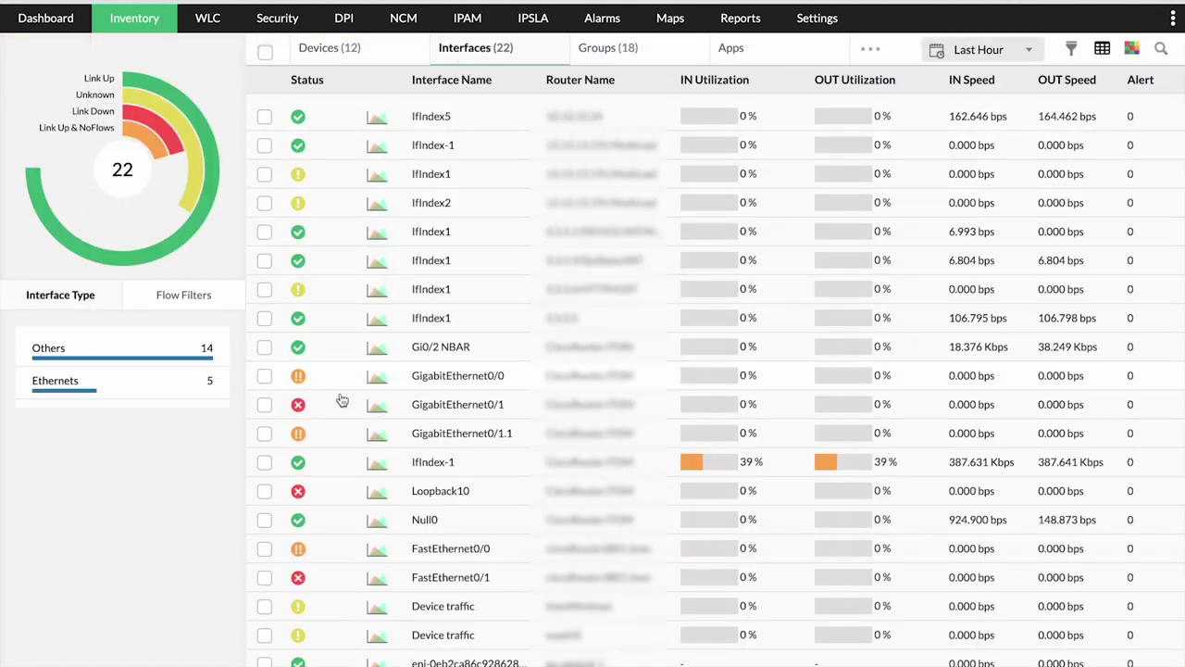
left_click(442, 461)
left_click(443, 461)
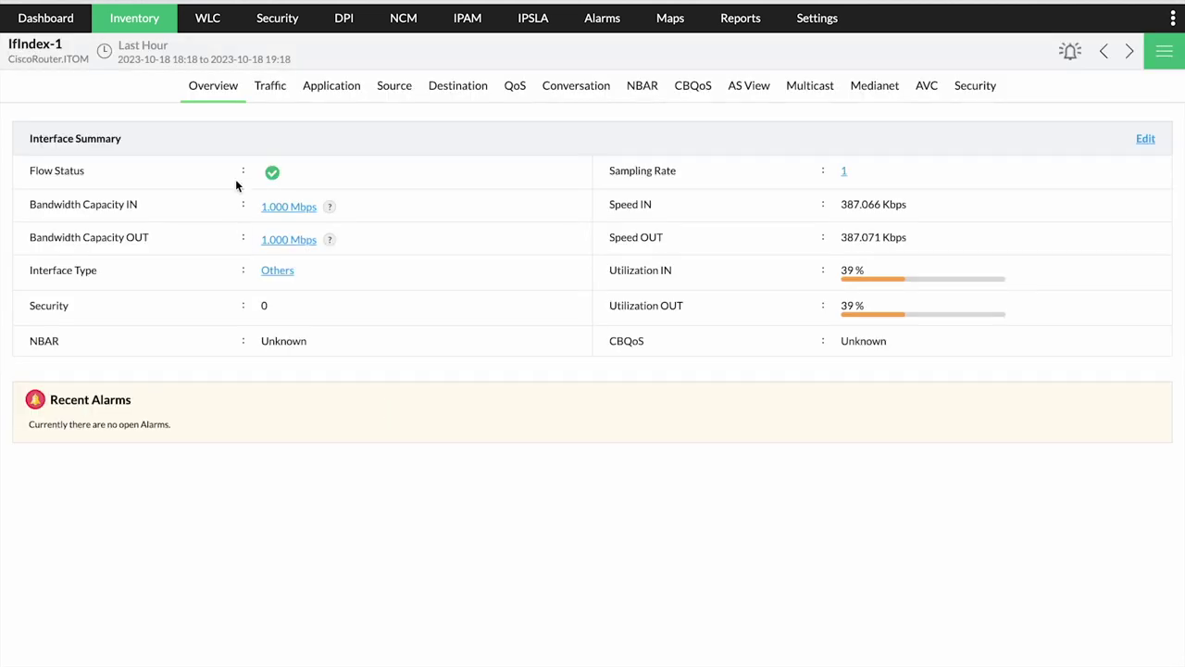
Review IfIndex-1's Application, Source, Destination, QoS, Conversation, NBAR and CBQoS reports.
left_click(331, 88)
left_click(389, 87)
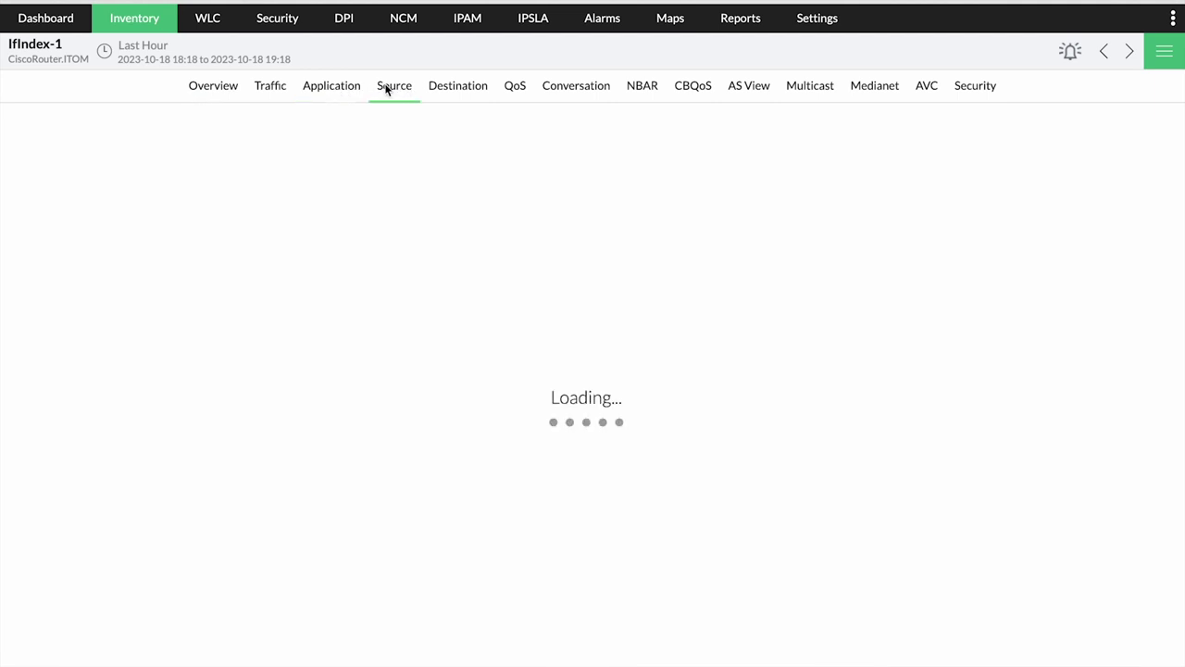
left_click(450, 88)
left_click(510, 88)
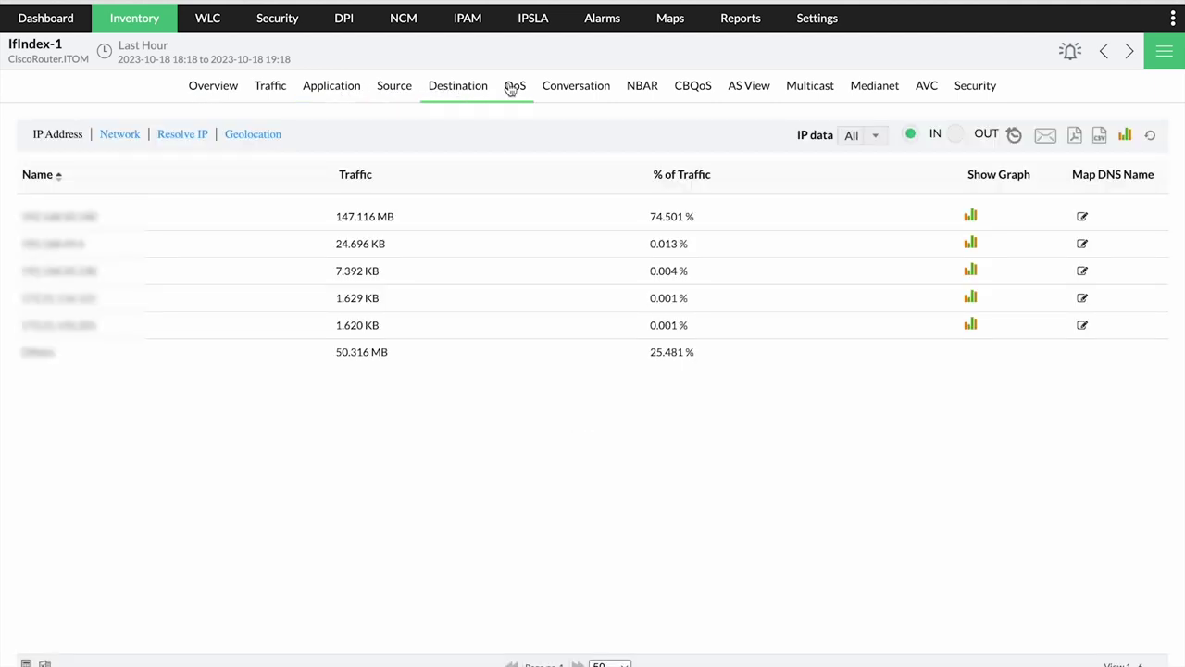
left_click(583, 85)
left_click(636, 86)
left_click(695, 85)
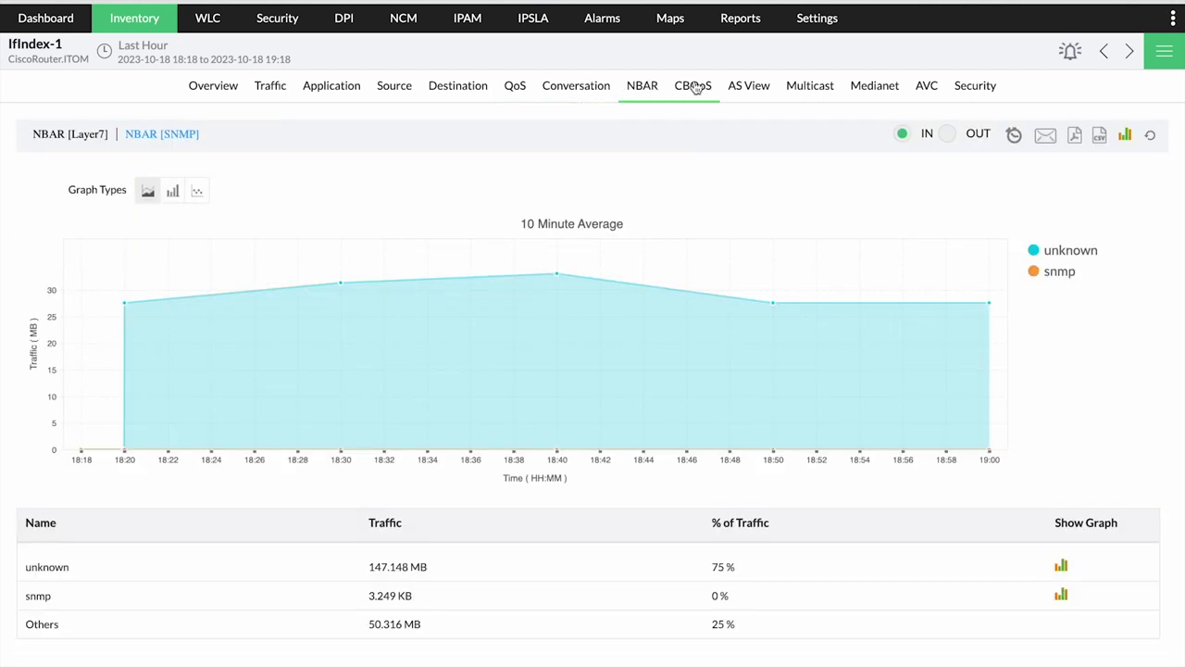
Check IfIndex-1's AS View, Multicast, Medianet and AVC reports; AVC's Http host graph shows No Data.
left_click(753, 89)
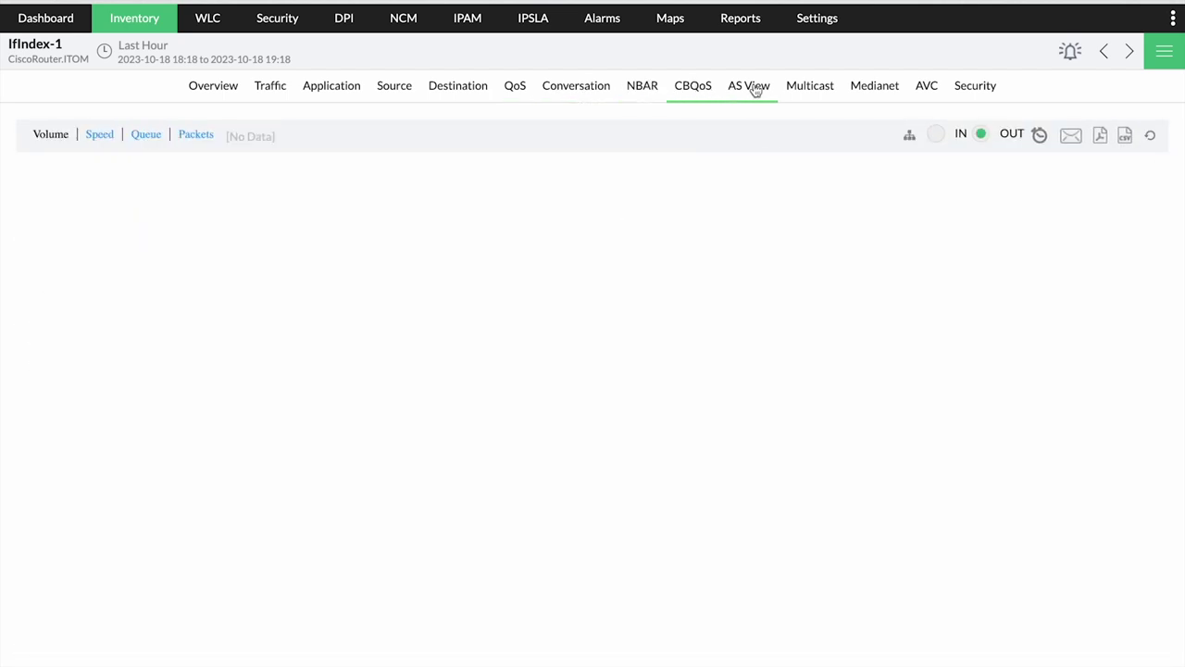
left_click(811, 89)
left_click(856, 86)
left_click(927, 86)
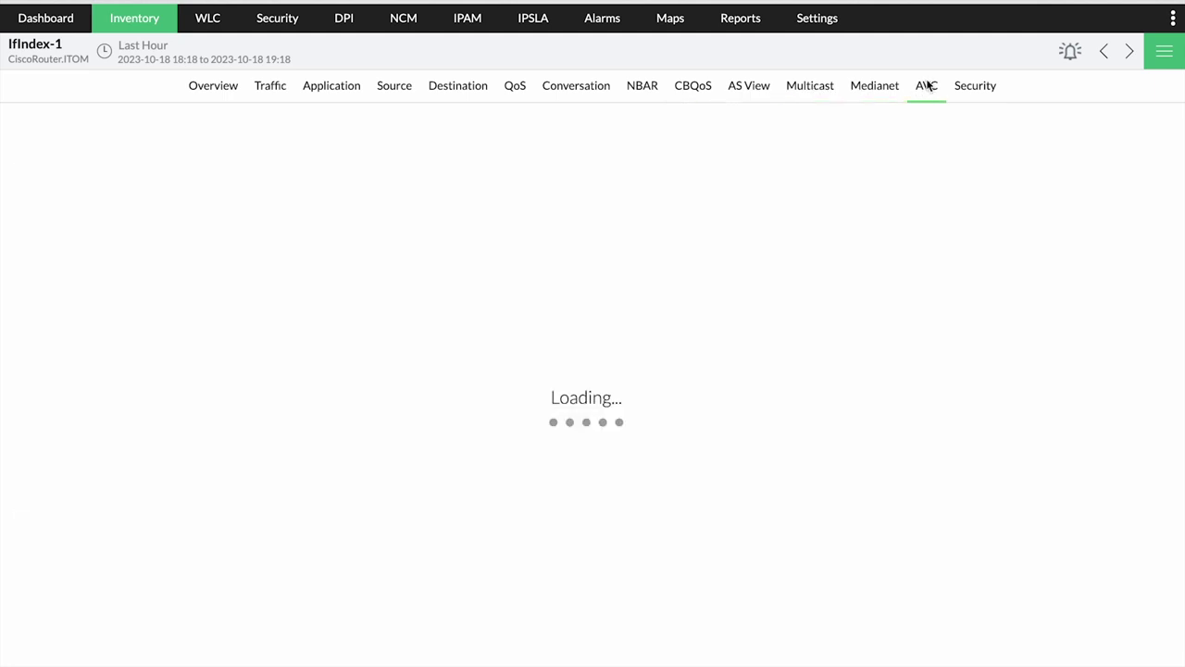
Return via the Dashboard to the Inventory list of all 22 interfaces.
left_click(64, 19)
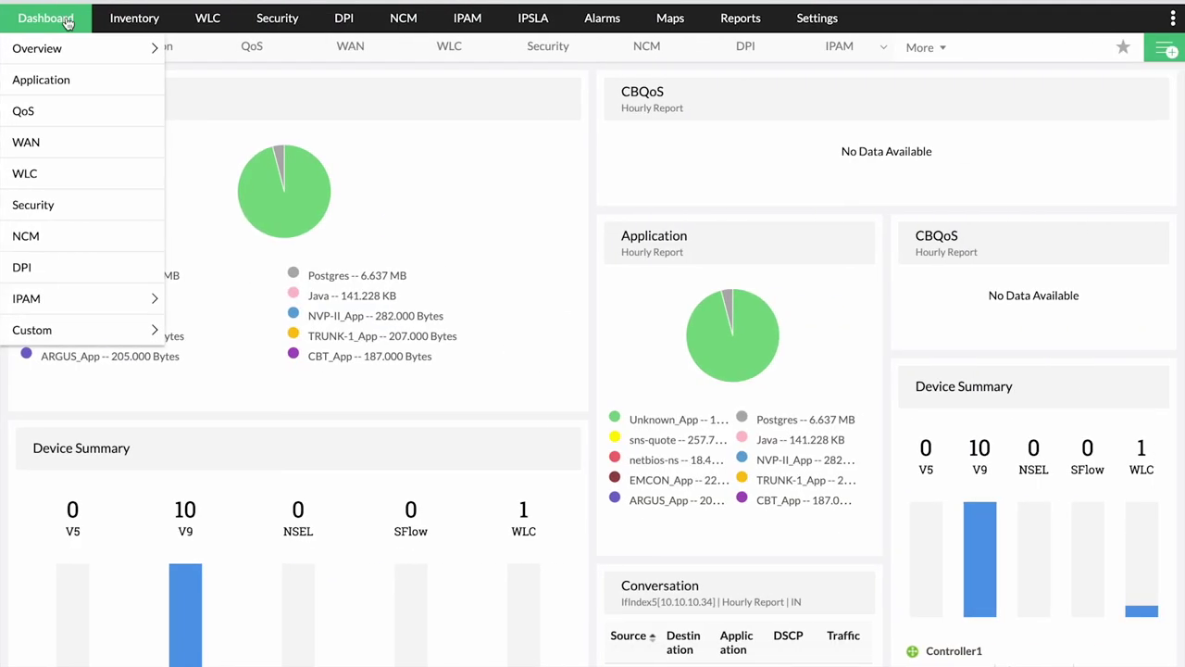
left_click(130, 29)
Filter Apps to Layer7 and show the unknown app's interfaces: IfIndex-1 on CiscoRouter.ITOM, 147.148 MB (99%).
mouse_move(734, 55)
left_click(734, 54)
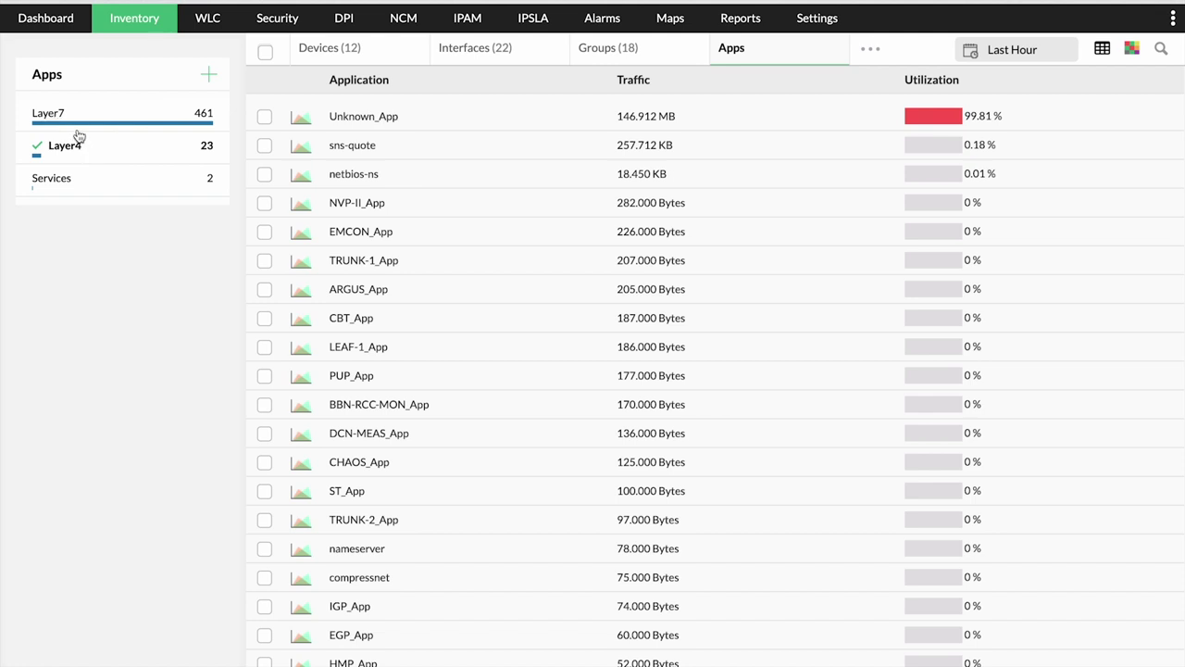
left_click(72, 119)
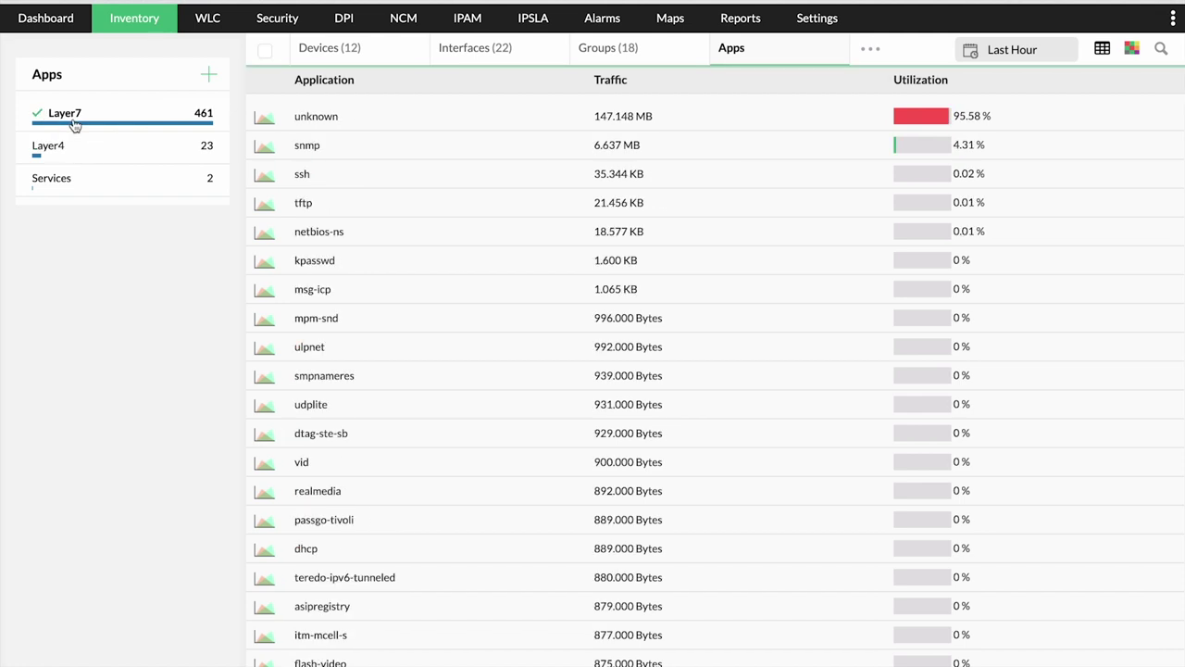
left_click(330, 116)
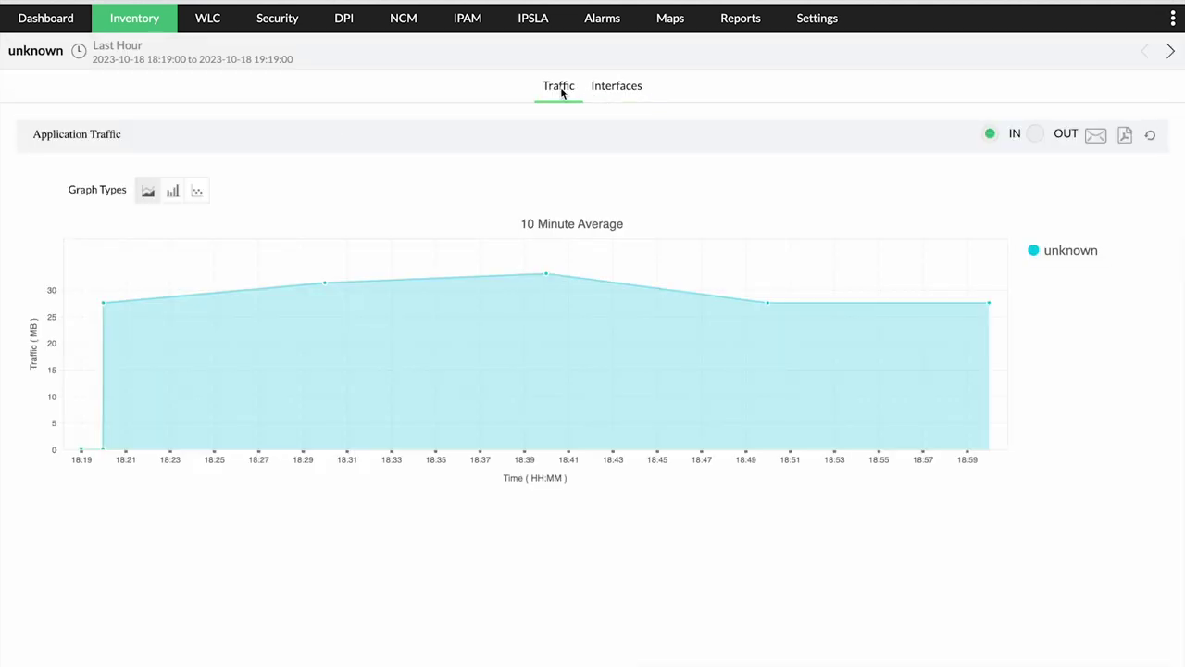
left_click(609, 89)
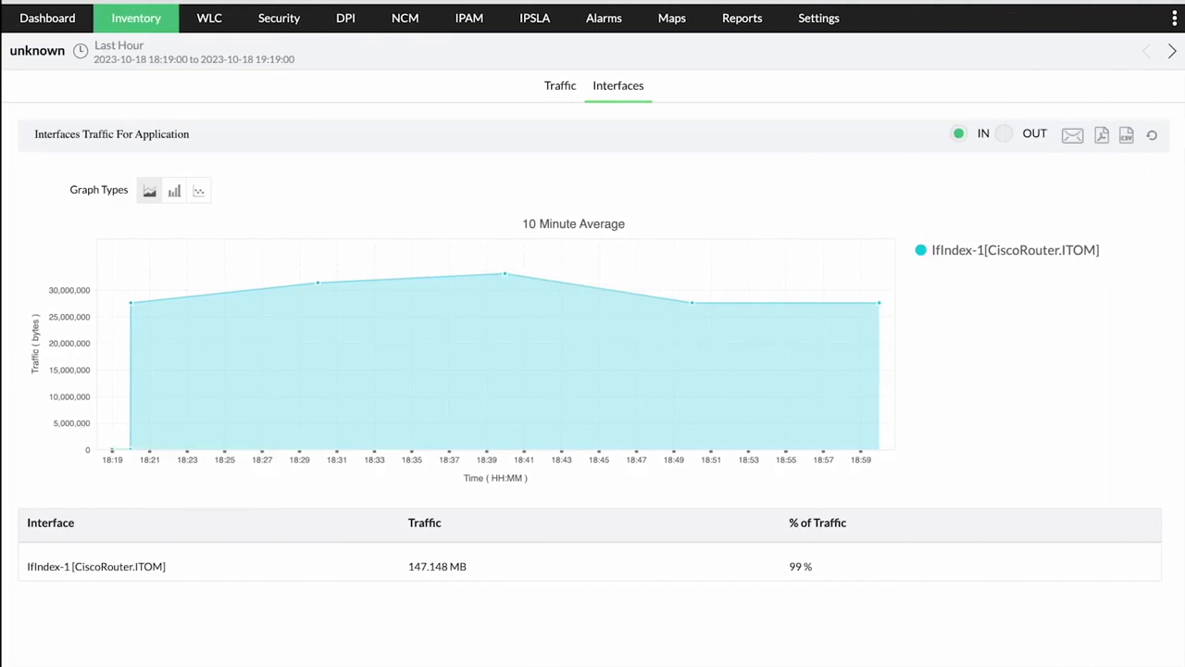
mouse_move(133, 28)
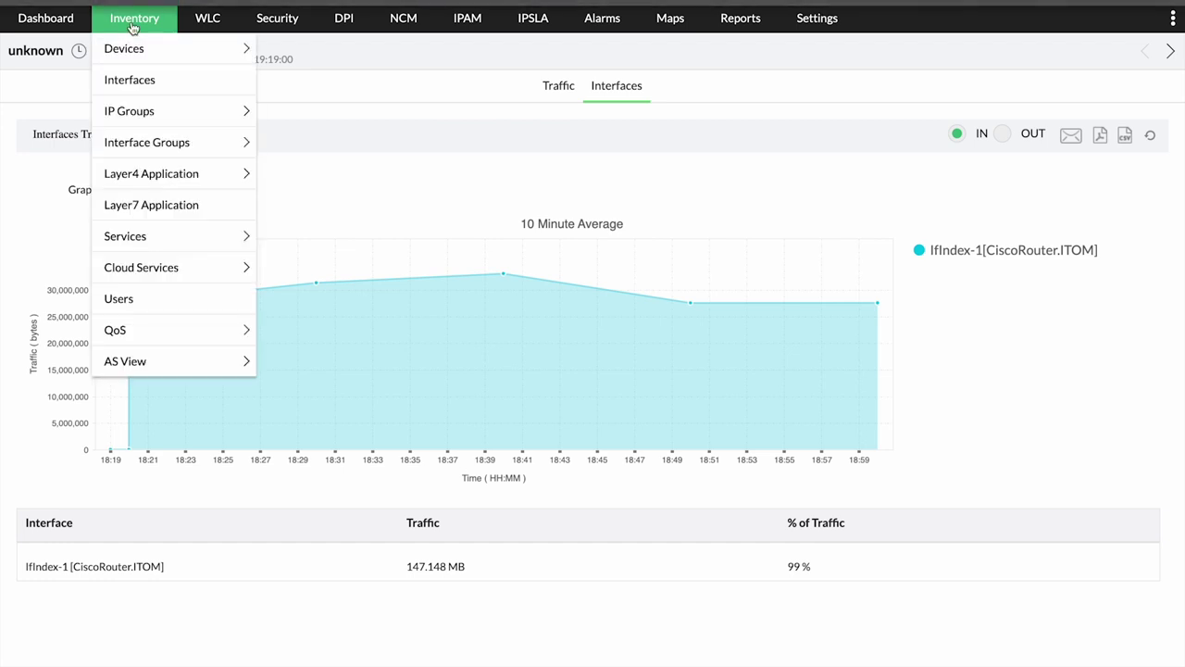
Open IfIndex1 under the third device and view its Medianet RTT report, led by NVP-II_App at 954 msecs.
left_click(125, 48)
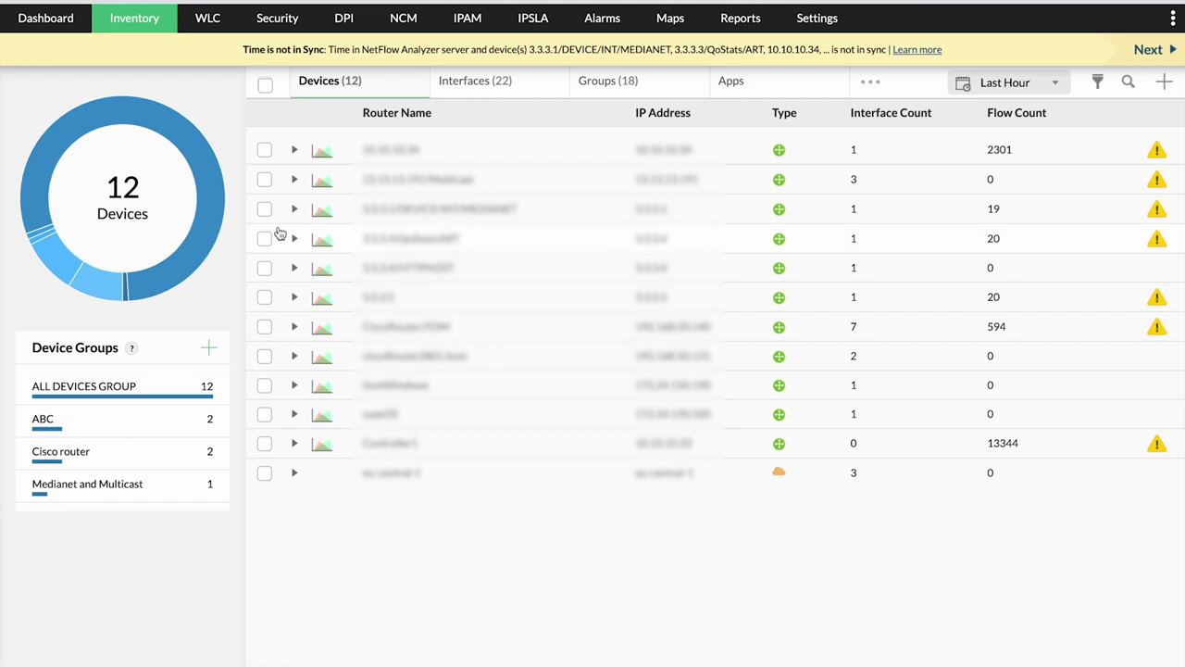
left_click(293, 209)
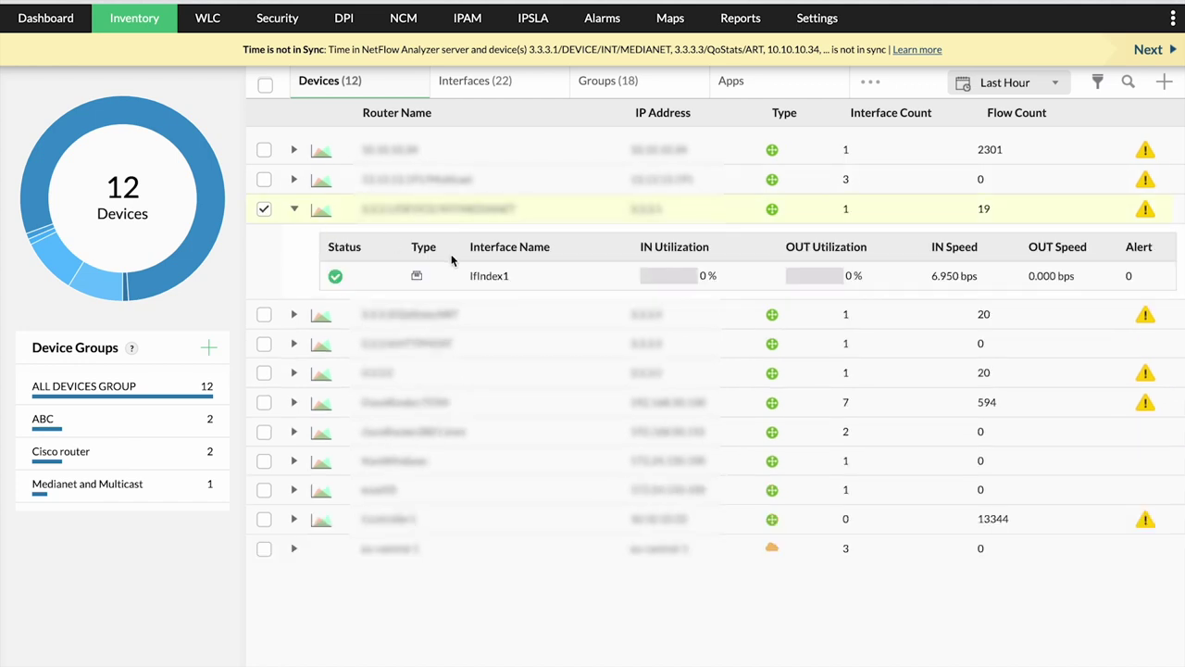
left_click(473, 276)
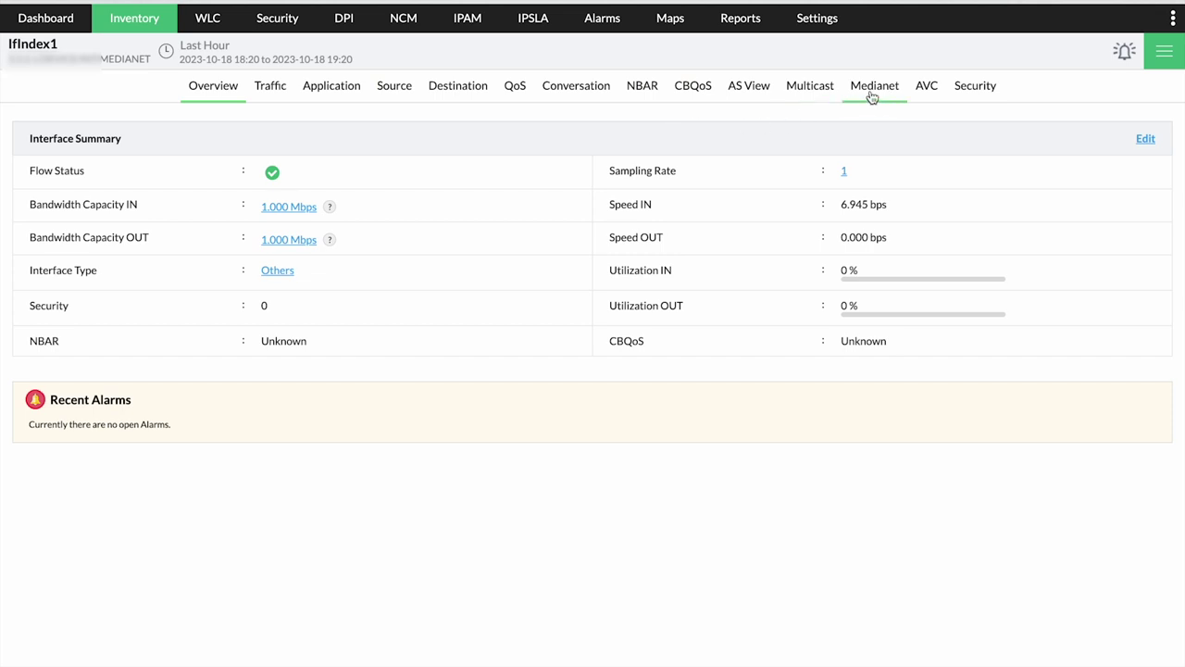
left_click(872, 94)
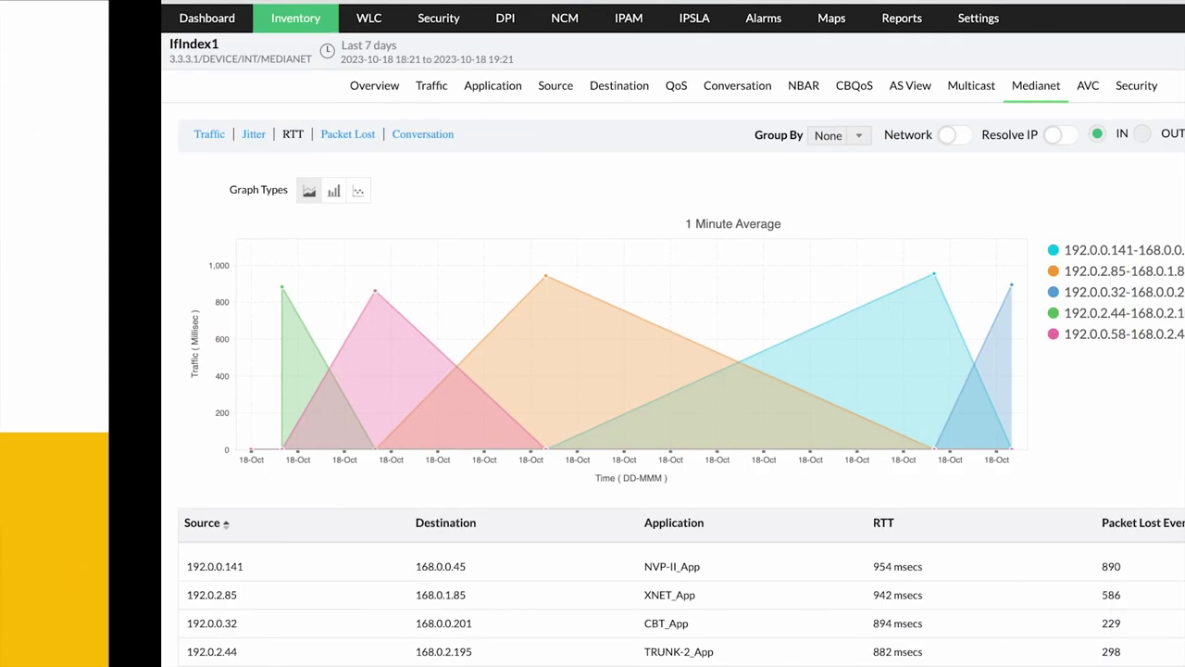
left_click(109, 18)
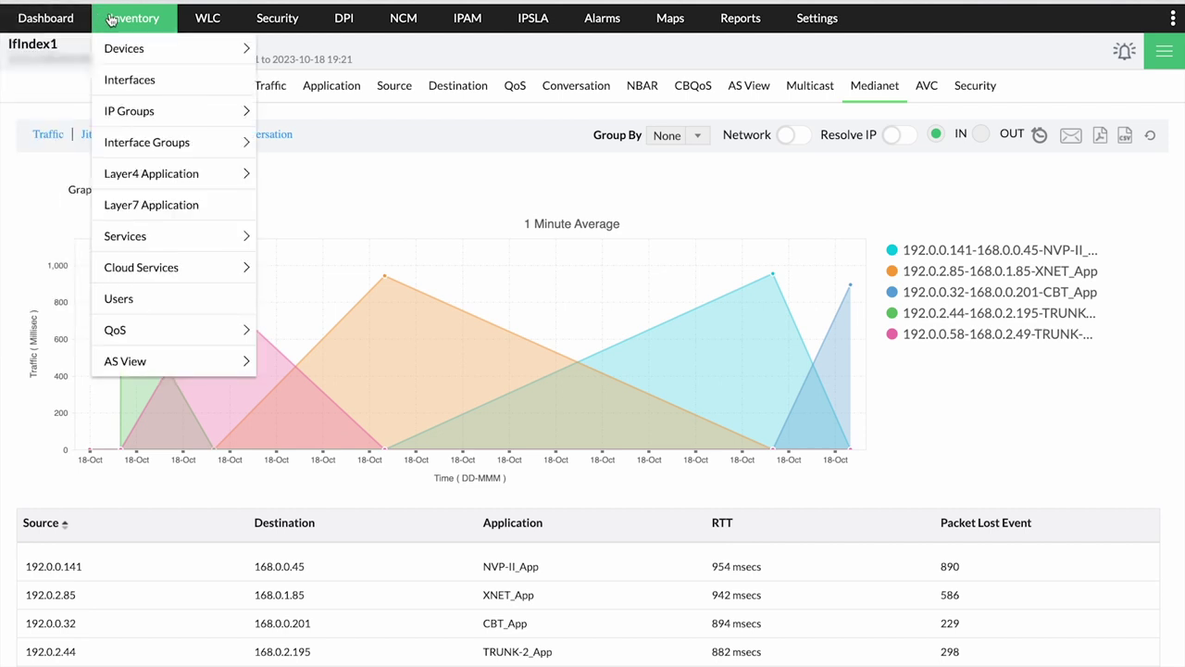
Set Last 7 days and open IfIndex-1's Multicast report: 1.308 MB traffic, 26.120 KB multicast.
mouse_move(126, 51)
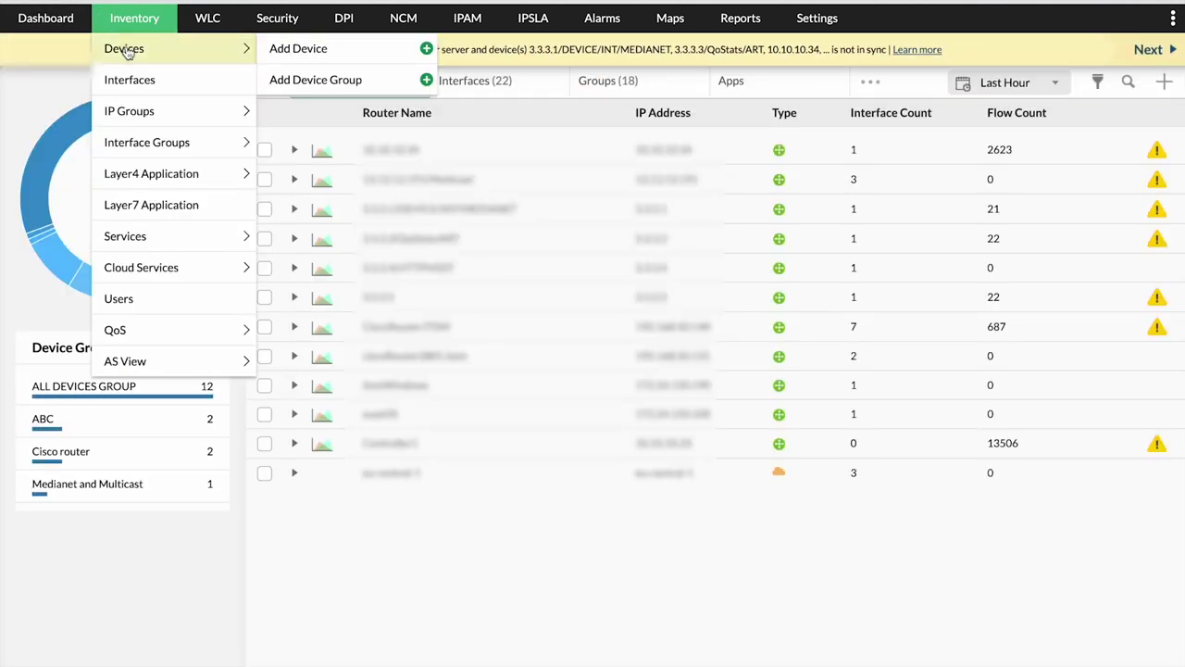
left_click(294, 181)
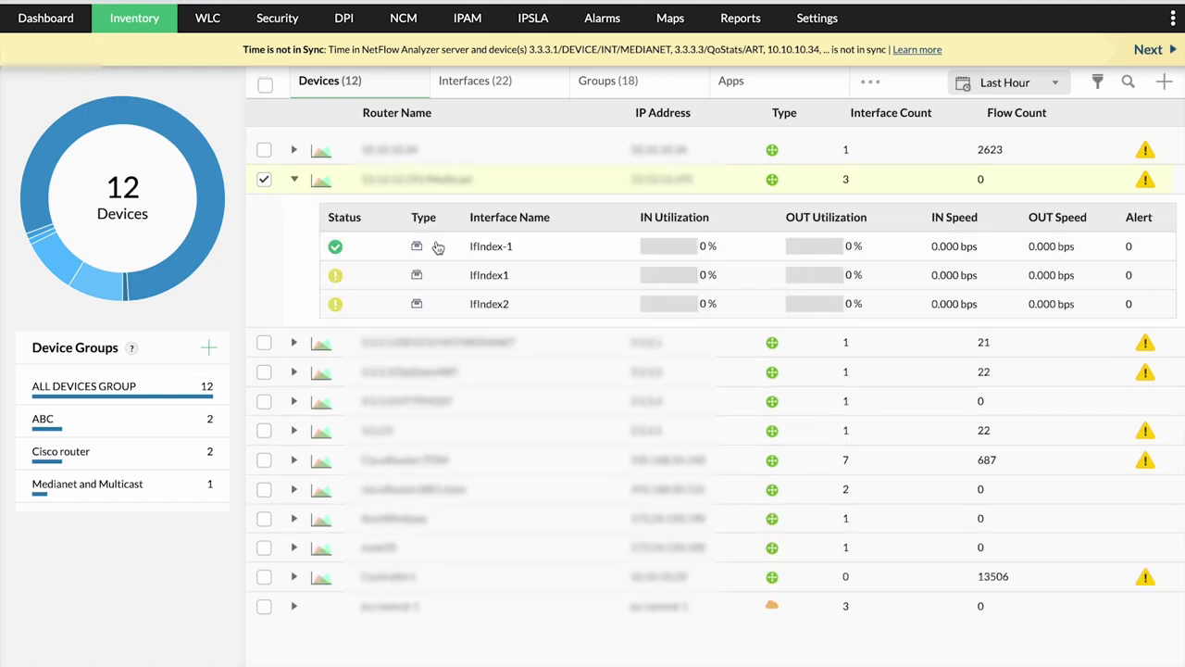
left_click(1055, 83)
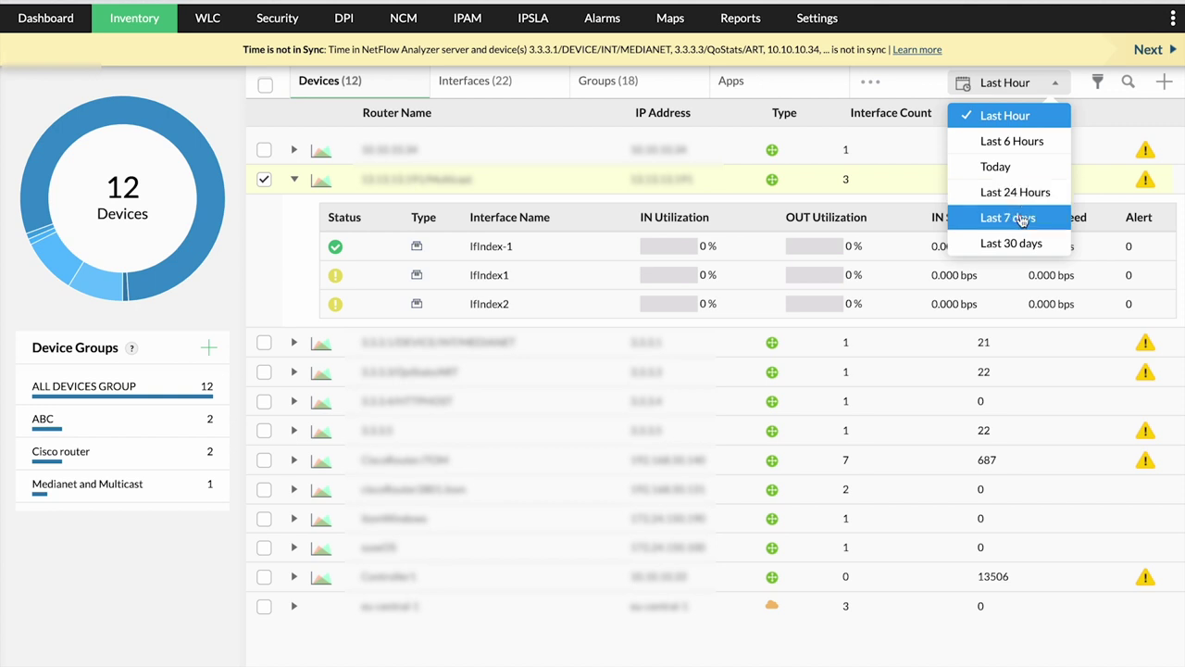
left_click(1013, 219)
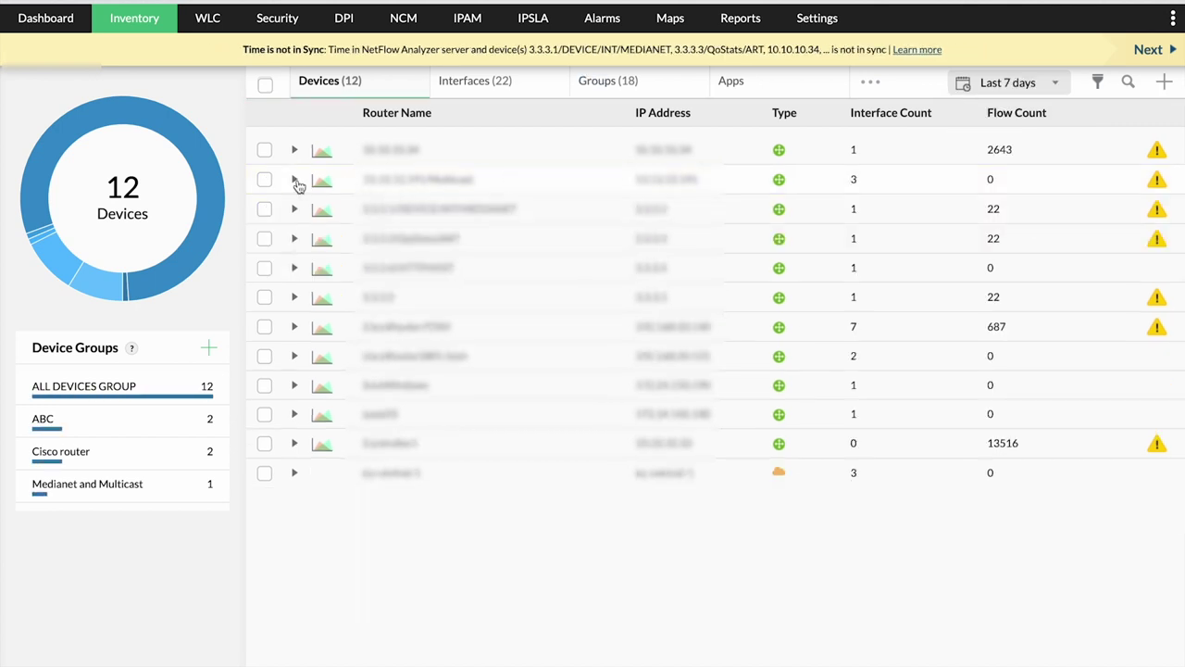
left_click(294, 181)
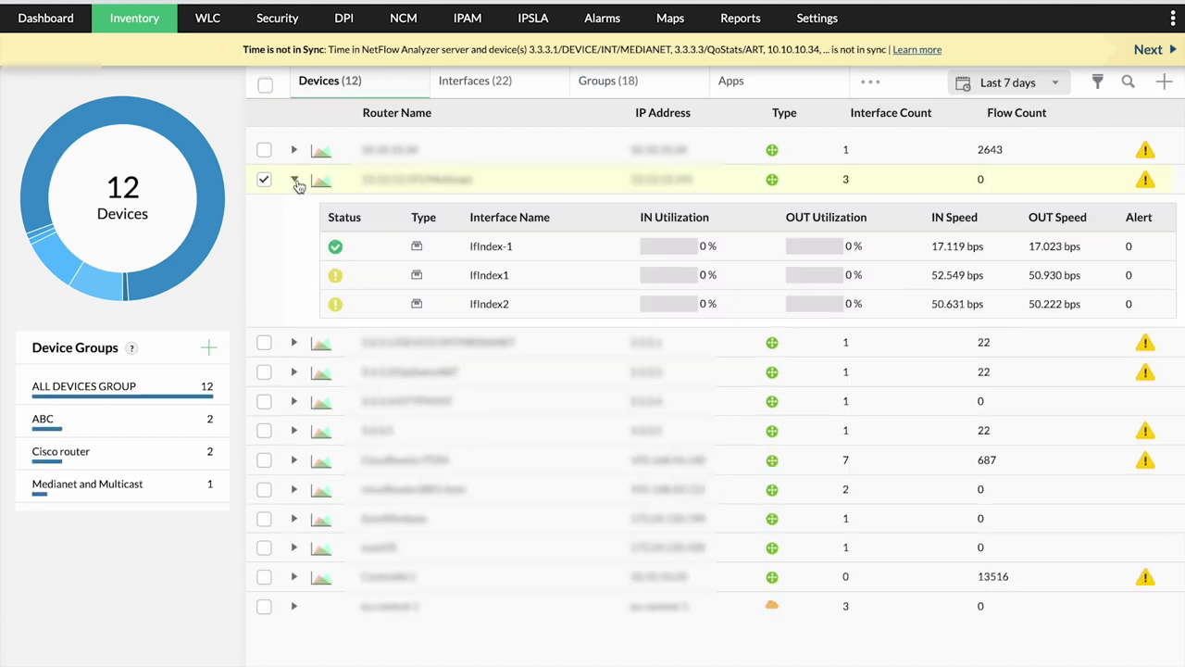
left_click(571, 244)
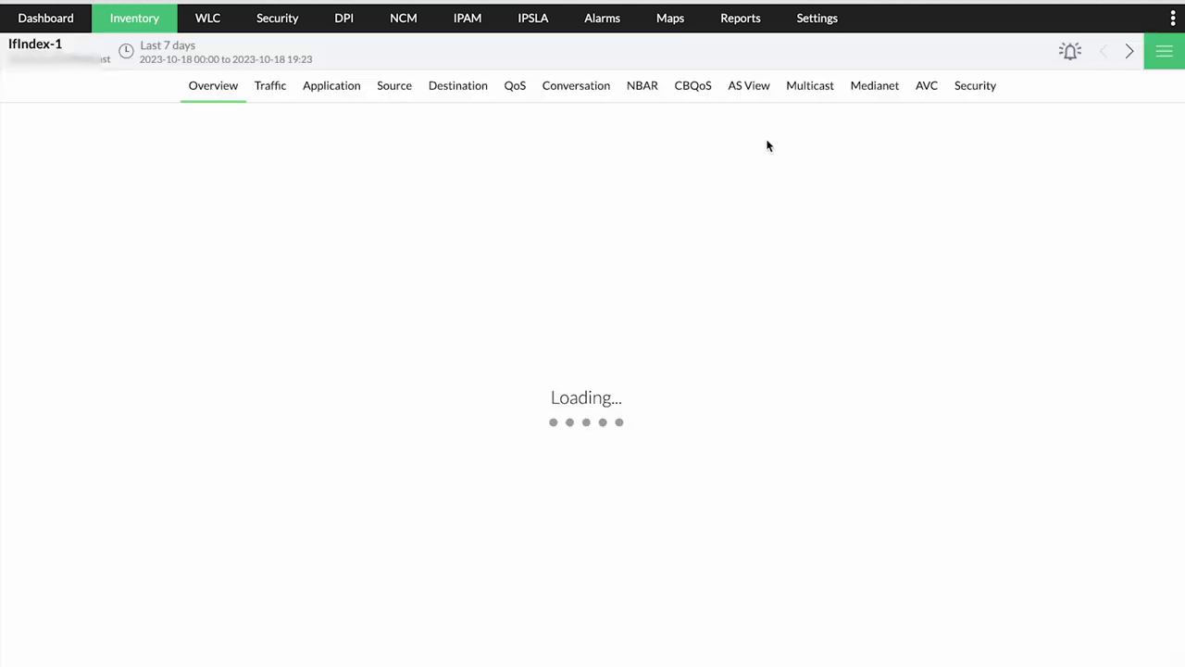
left_click(814, 92)
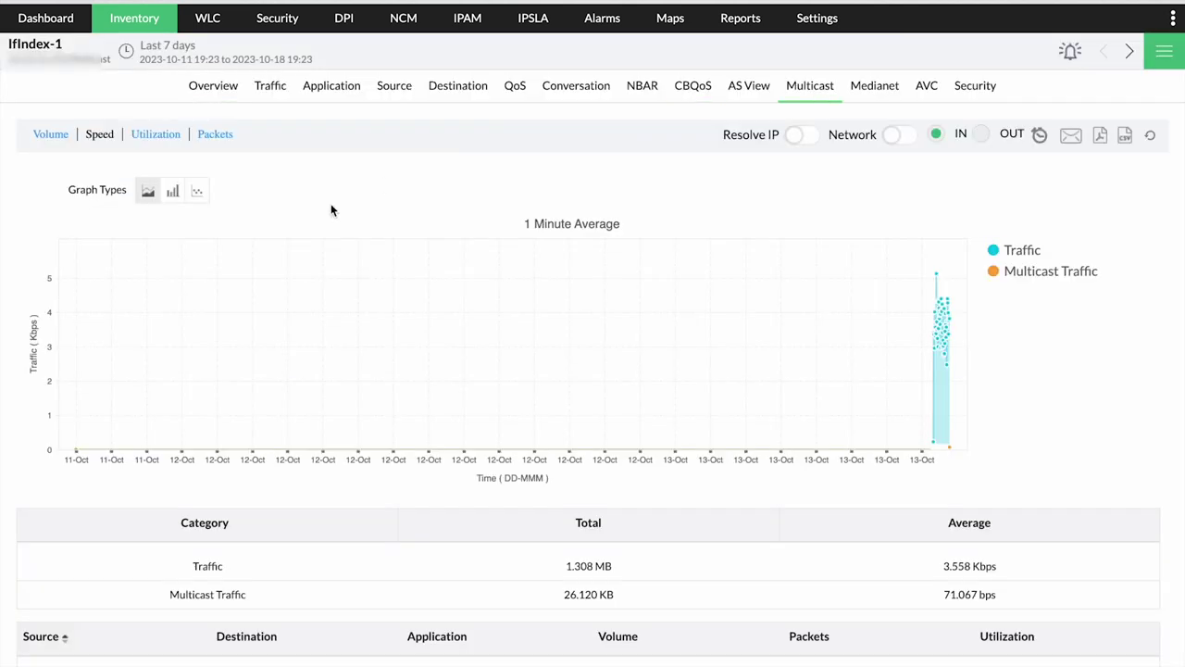
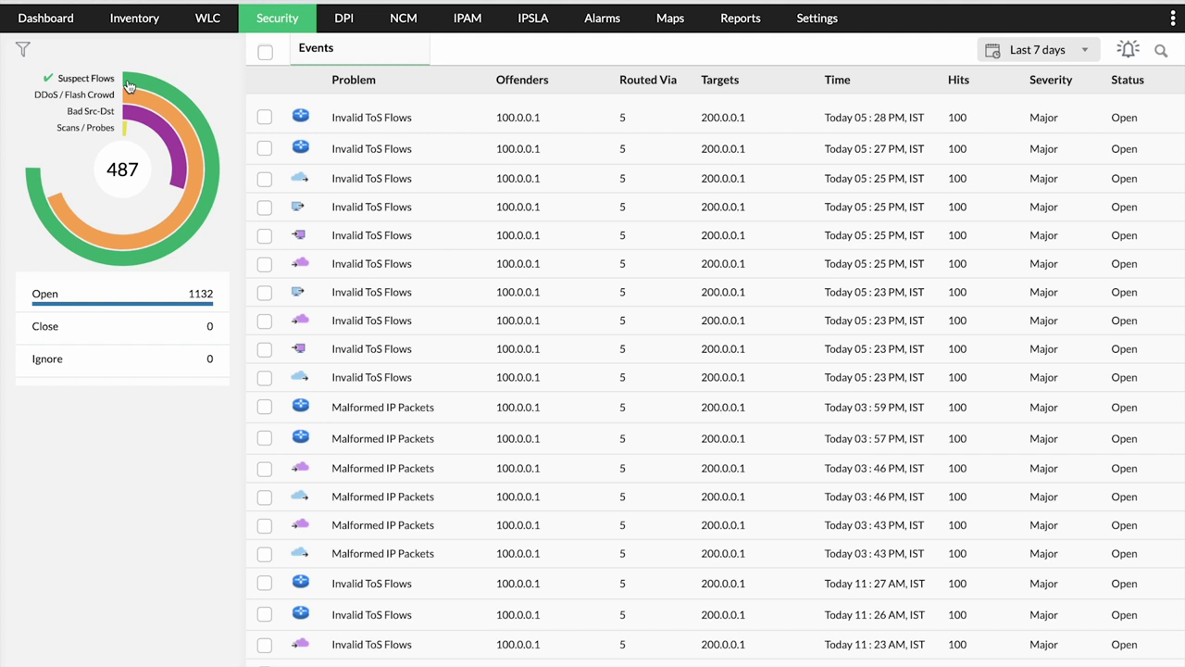
Add DDoS / Flash Crowd, Bad Src-Dst and Scans / Probes back into the security events filter.
left_click(130, 97)
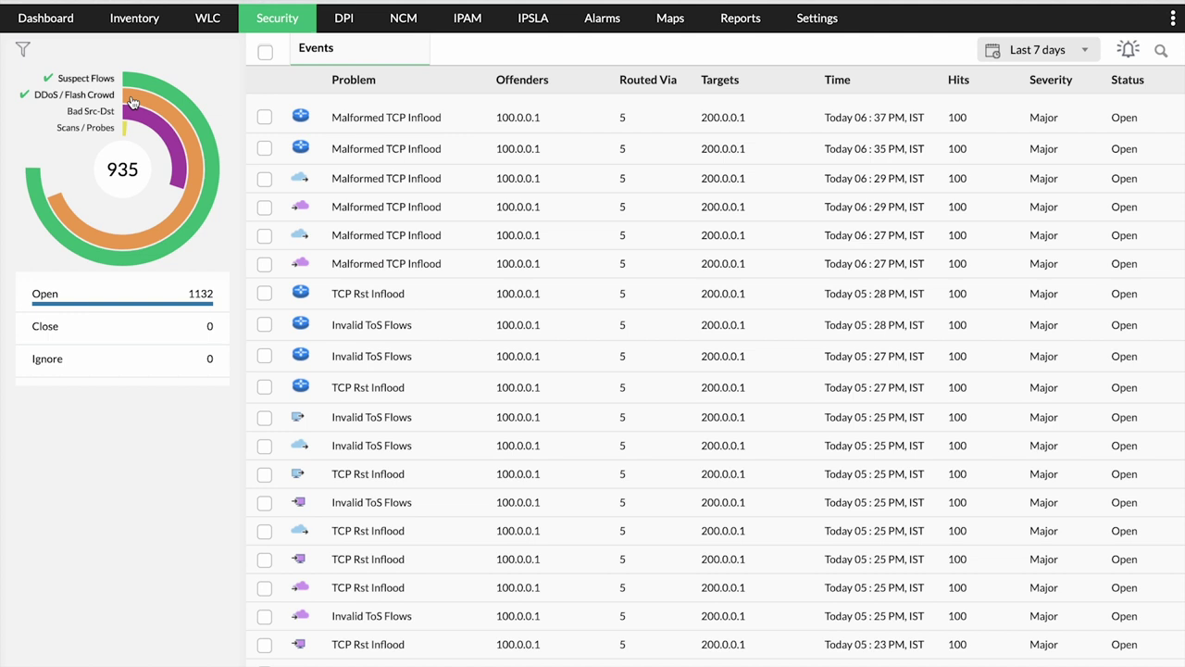
left_click(128, 118)
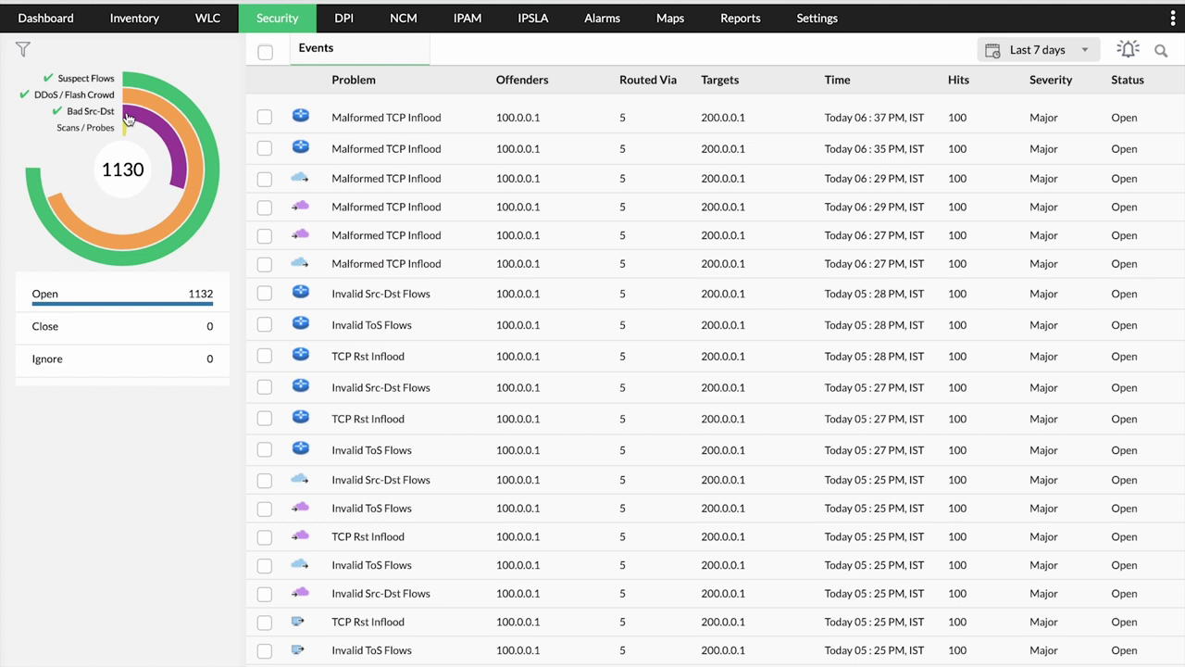
left_click(127, 134)
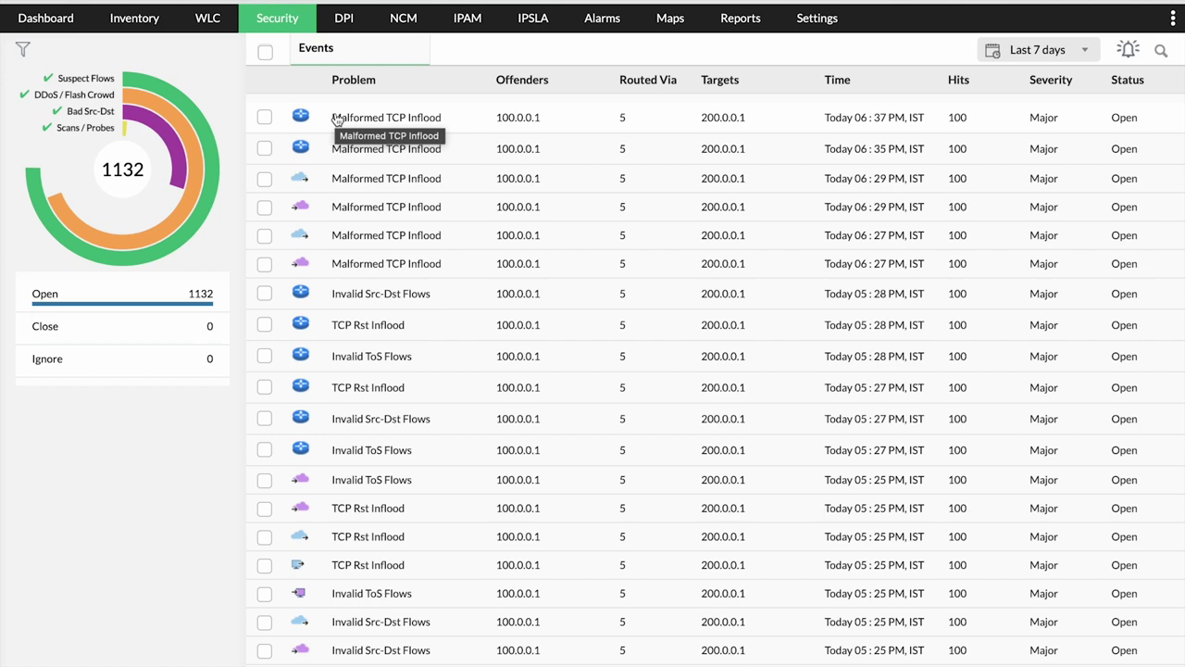
Go from the Settings overview to NetFlow Security Analytics, showing router 10.10.10.34's interfaces.
left_click(806, 20)
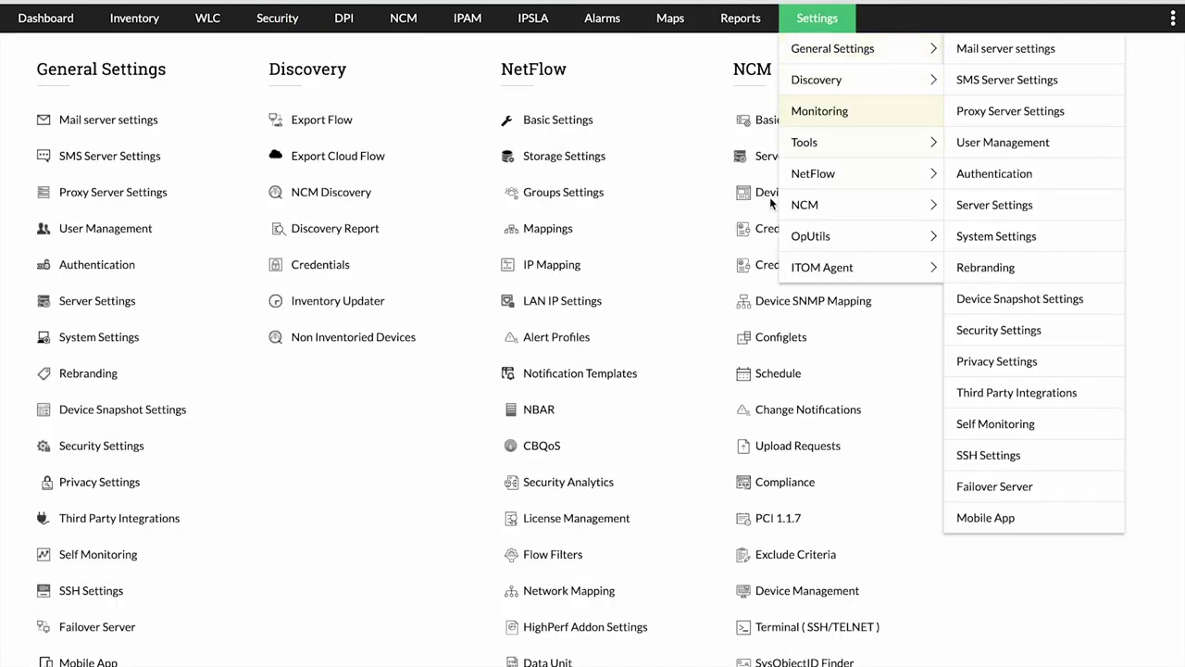
scroll(659, 274, "down", 2)
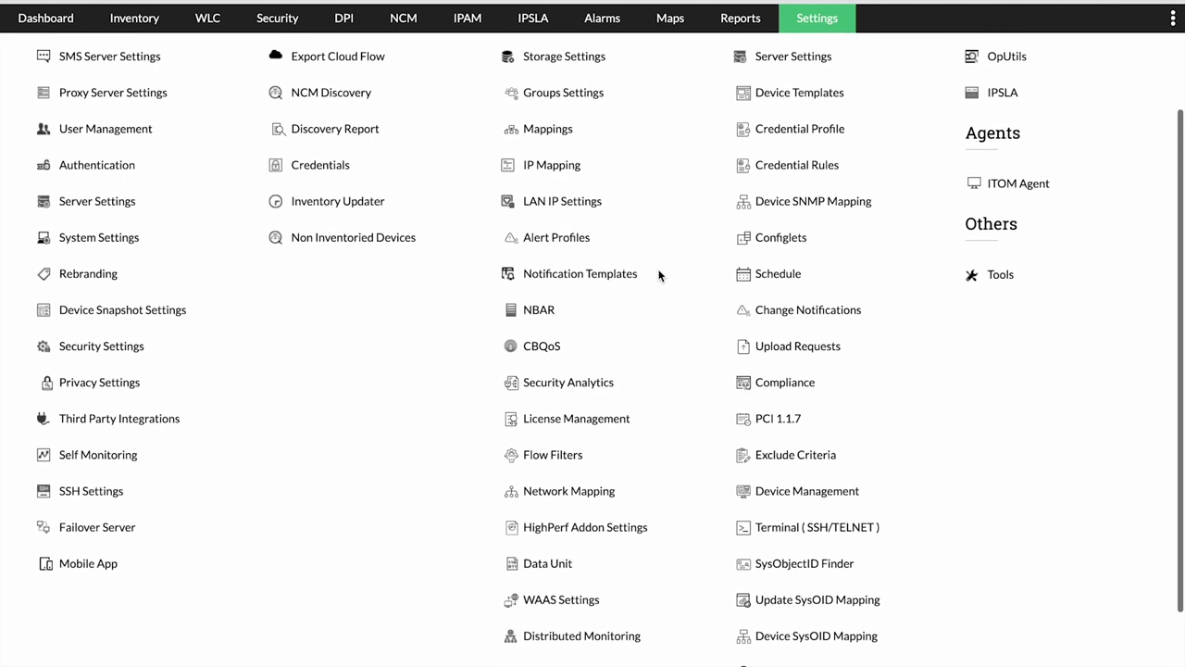
left_click(558, 377)
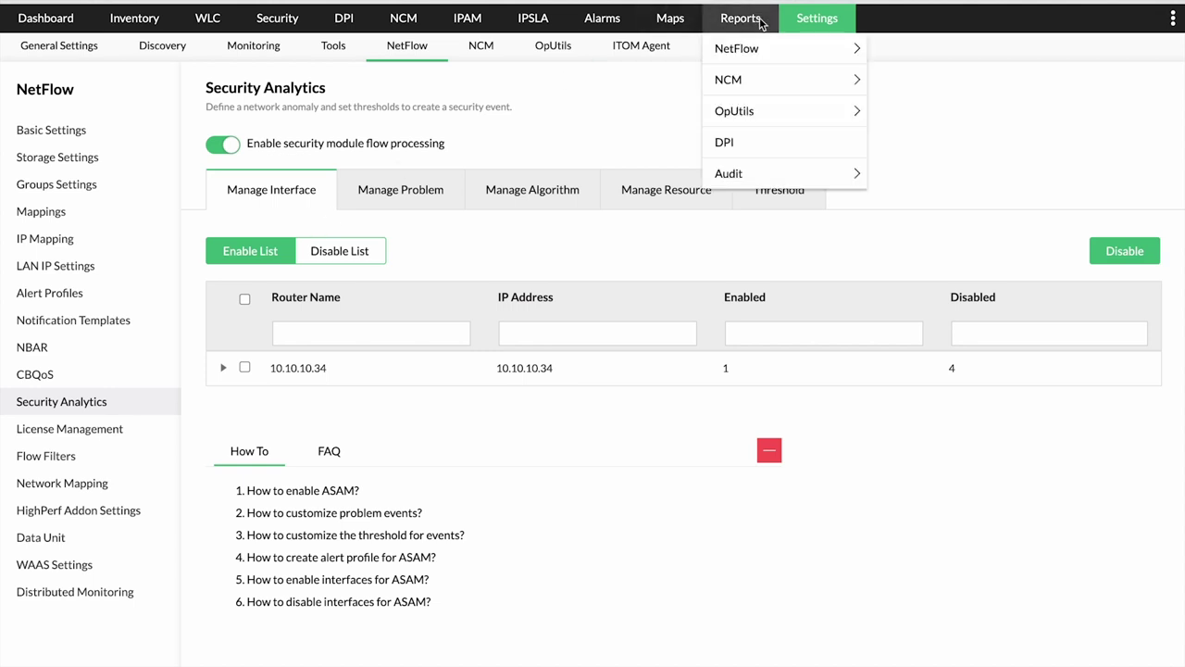
Navigate Settings > NetFlow > Alert Profiles and show the Security profiles Alert1 and Security2.
mouse_move(811, 28)
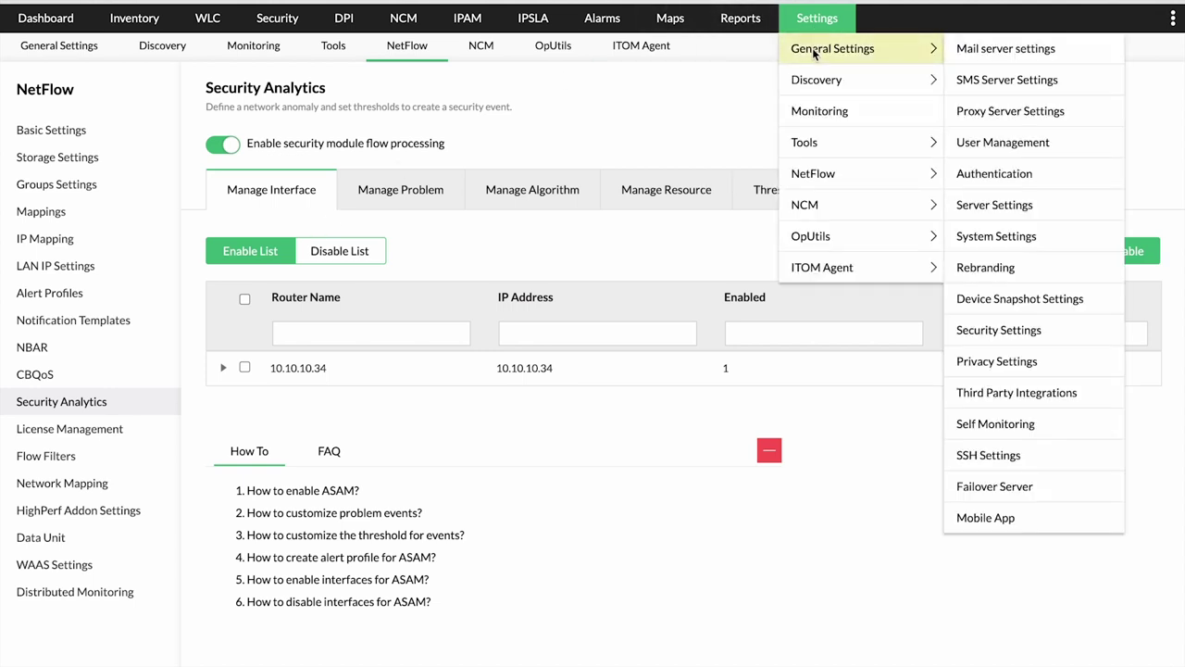
left_click(812, 48)
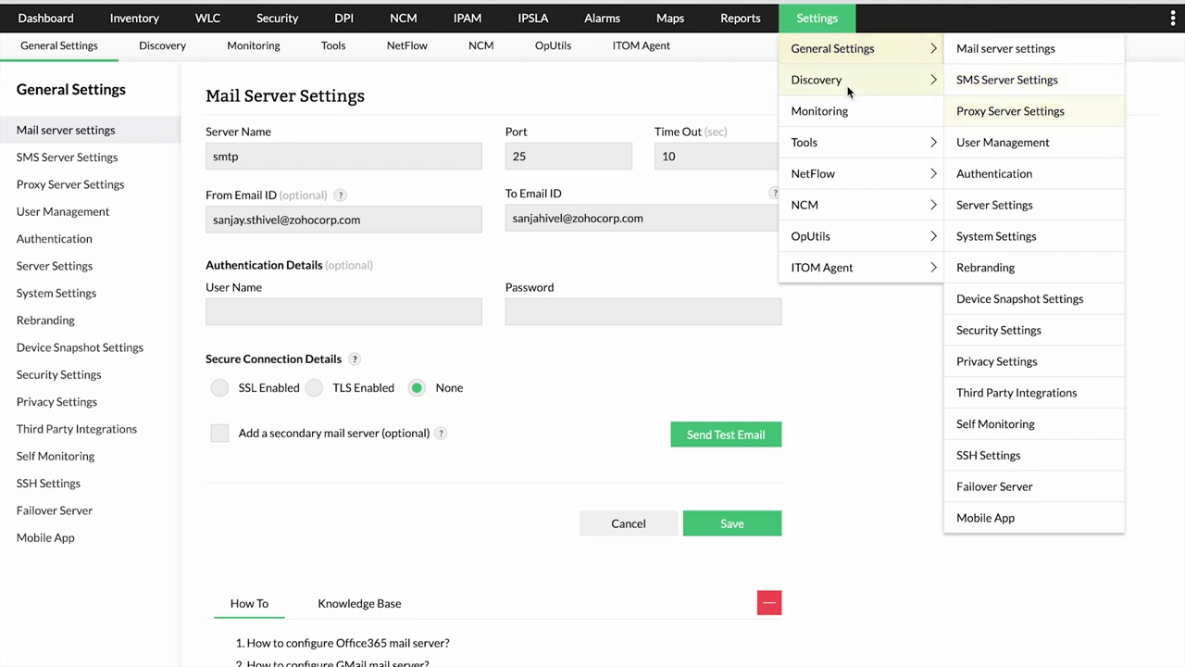
mouse_move(886, 53)
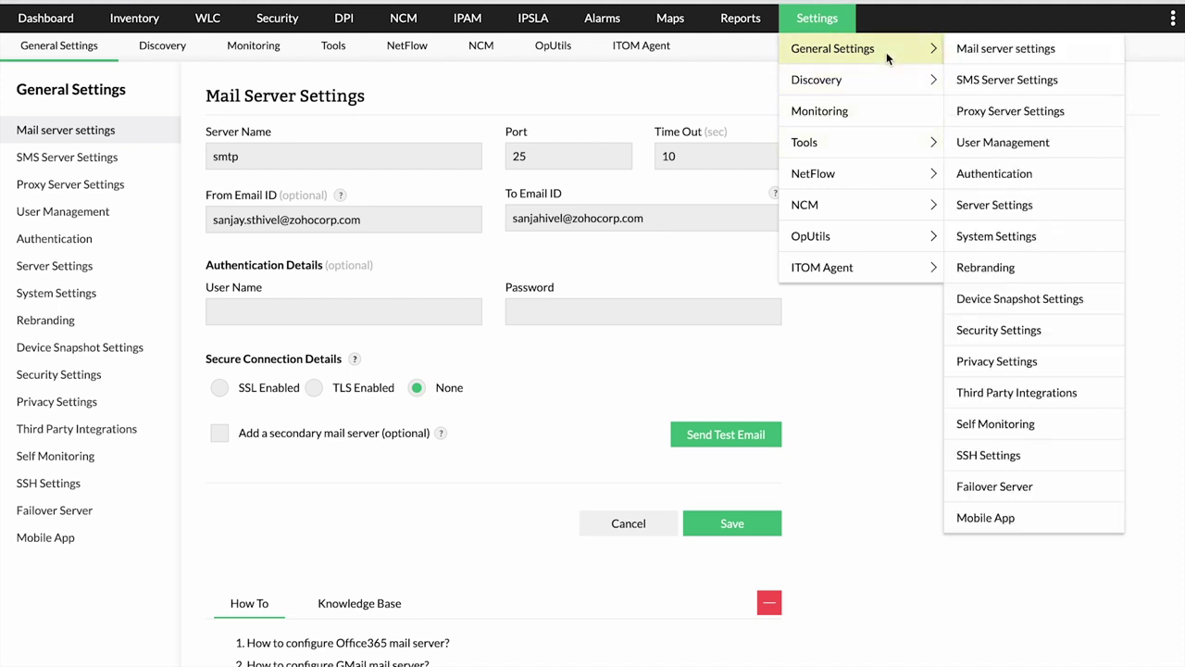
left_click(875, 179)
left_click(998, 366)
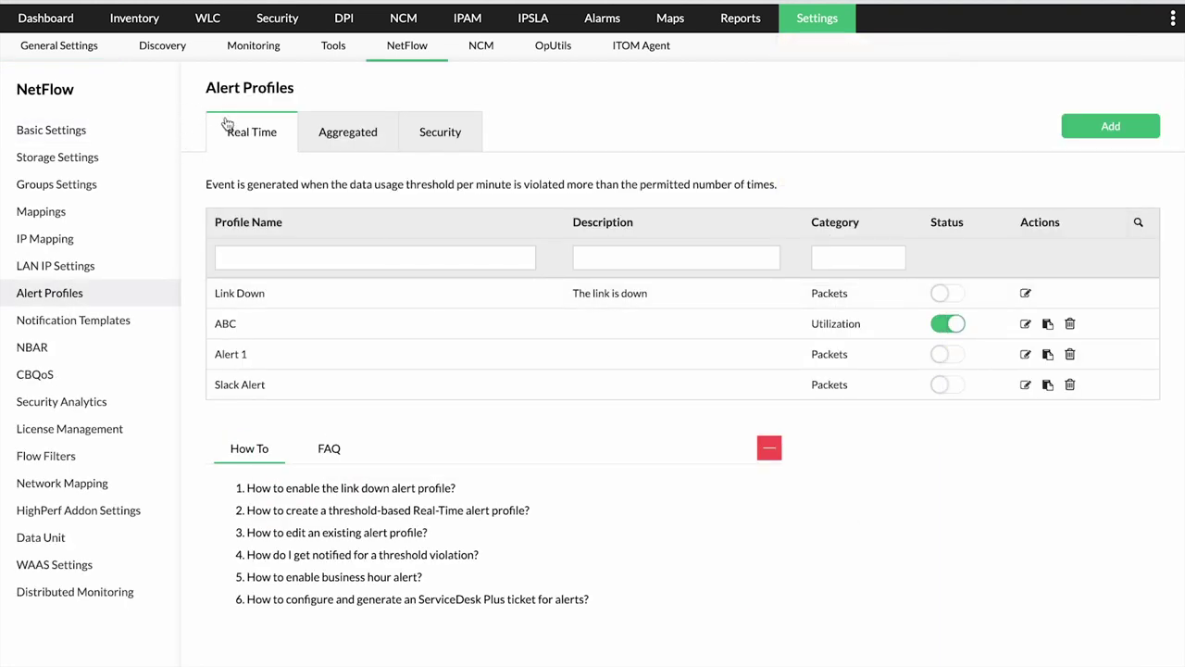
left_click(431, 139)
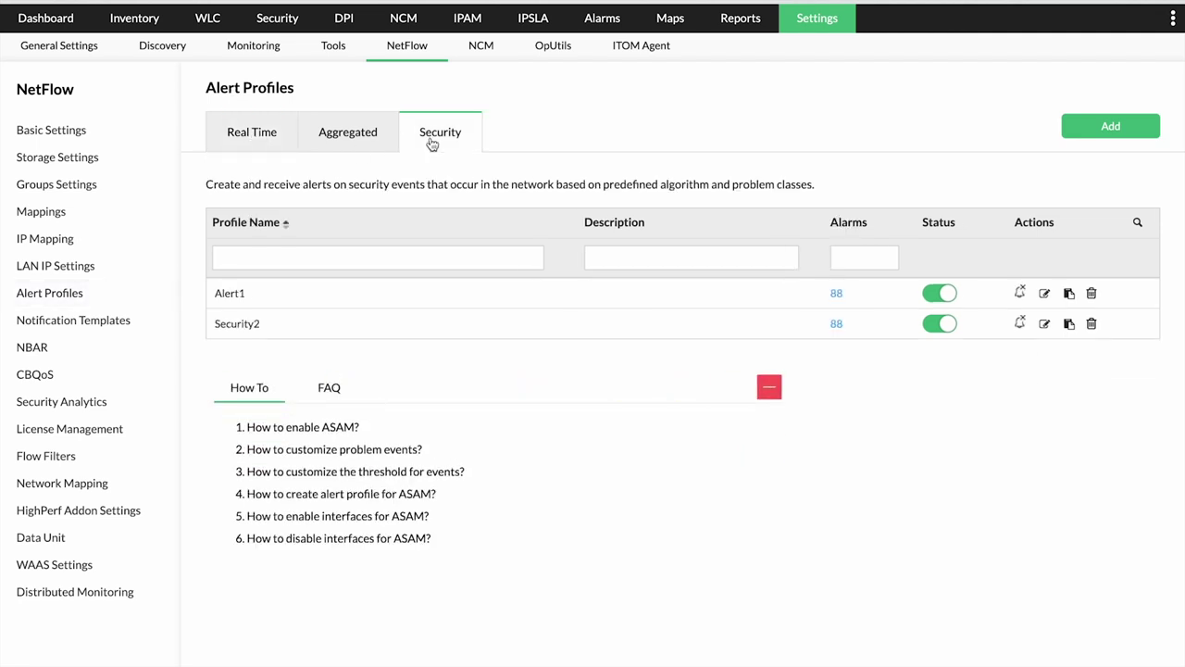
Start a new security alert profile and move through its description and lower form fields.
left_click(1111, 128)
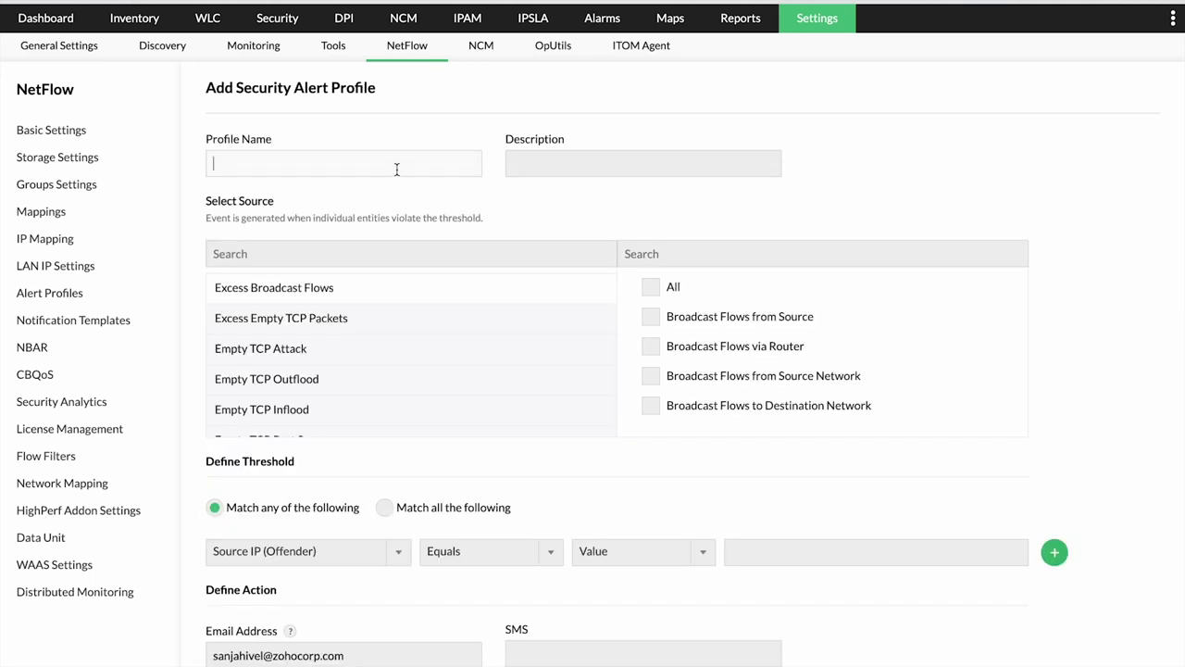
left_click(549, 164)
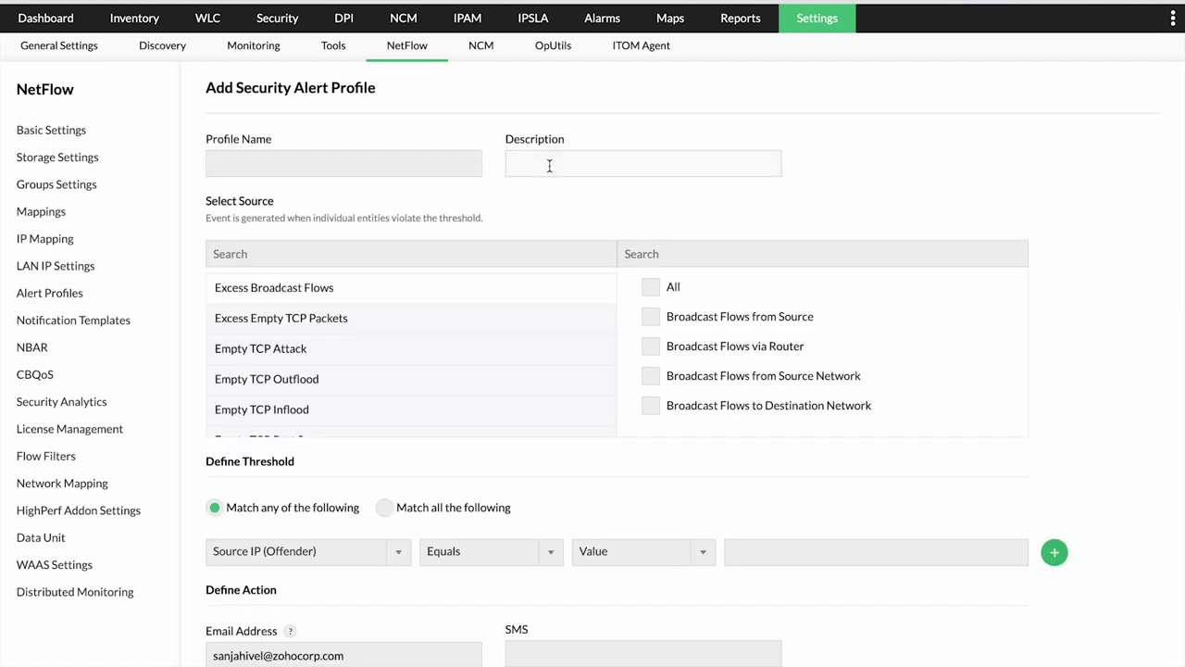
scroll(270, 296, "down", 1)
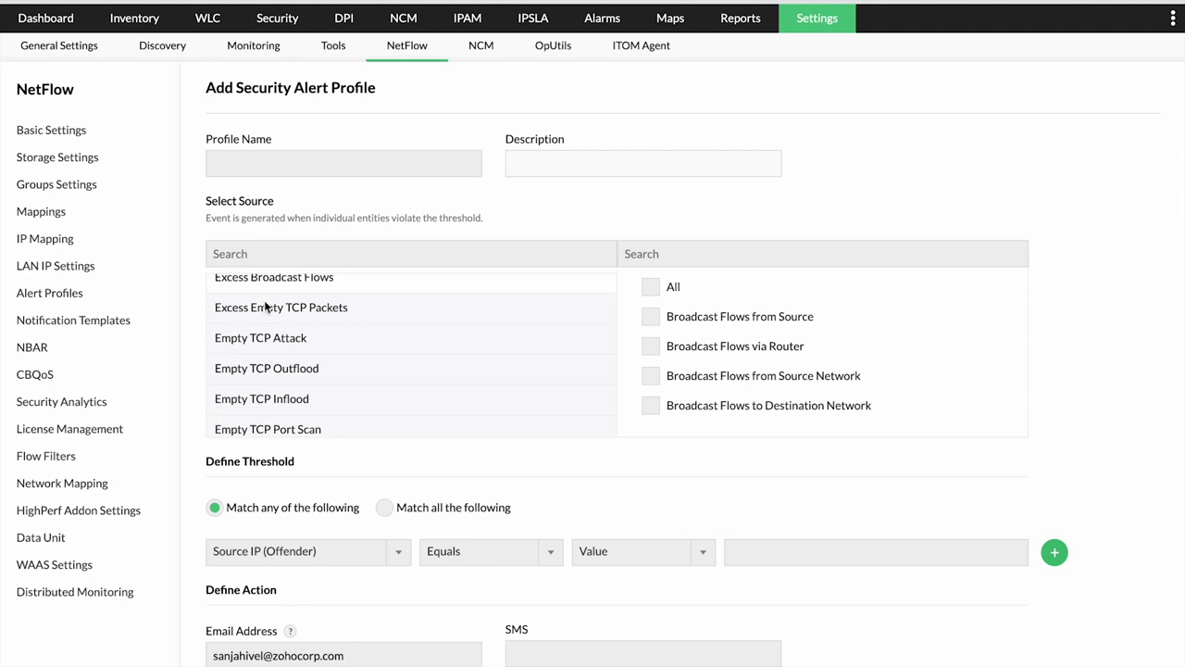
scroll(269, 321, "down", 2)
scroll(266, 455, "down", 1)
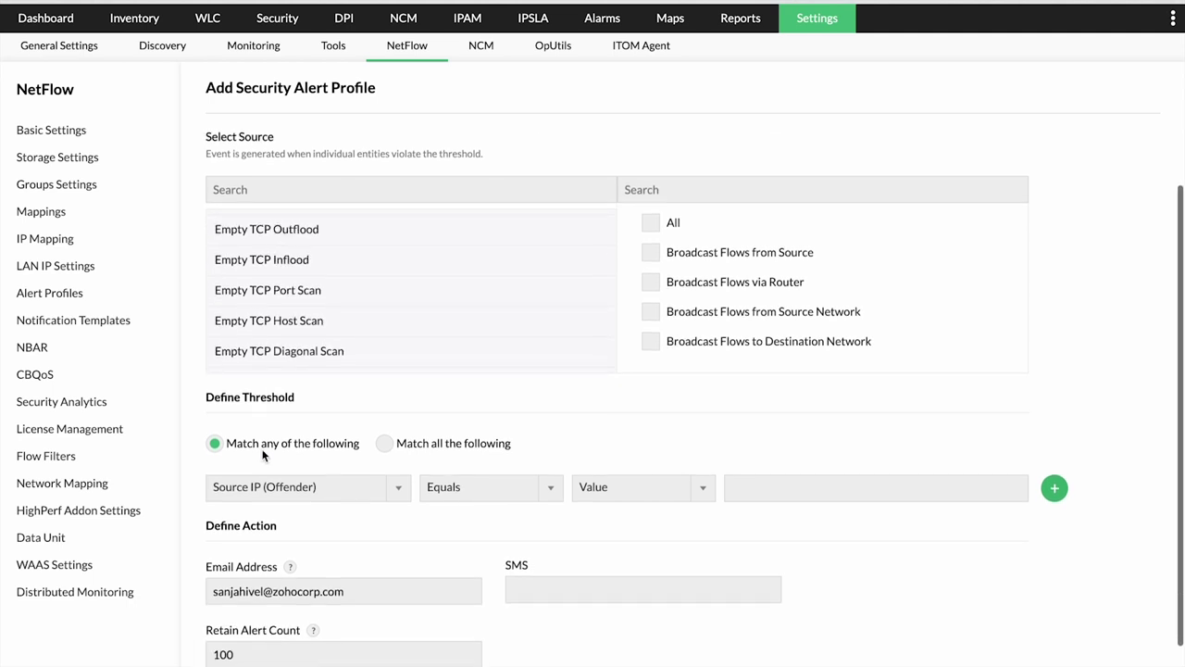
Review the threshold attribute choices without changing Source IP, then view the rest of the form.
left_click(388, 495)
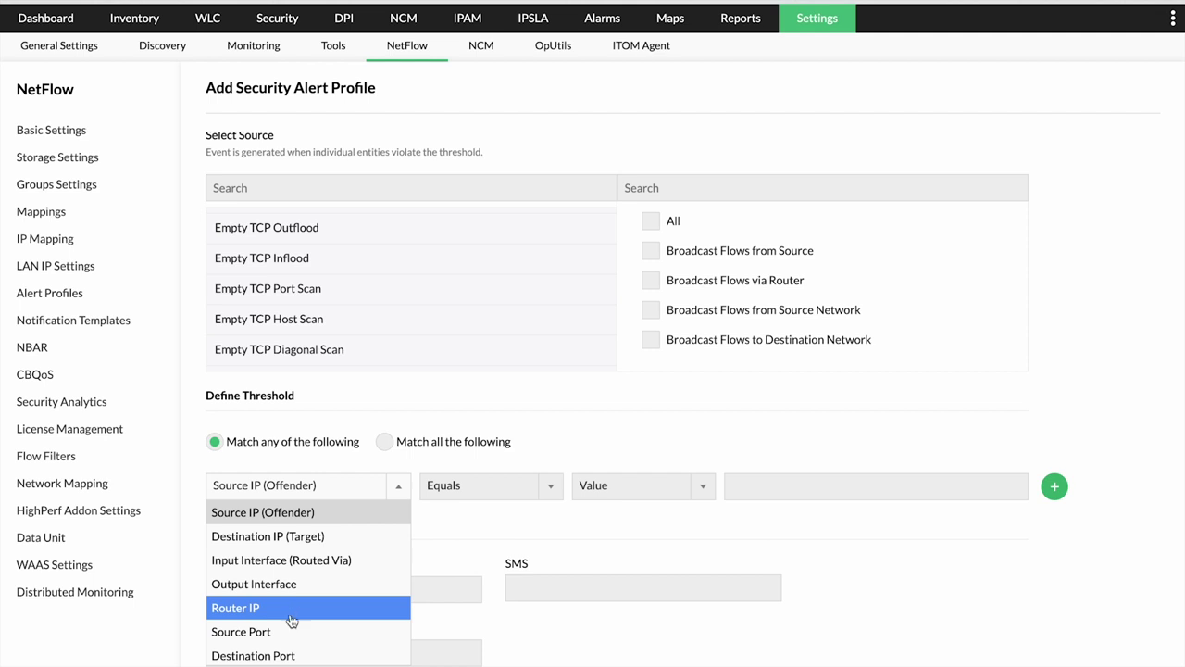
left_click(474, 579)
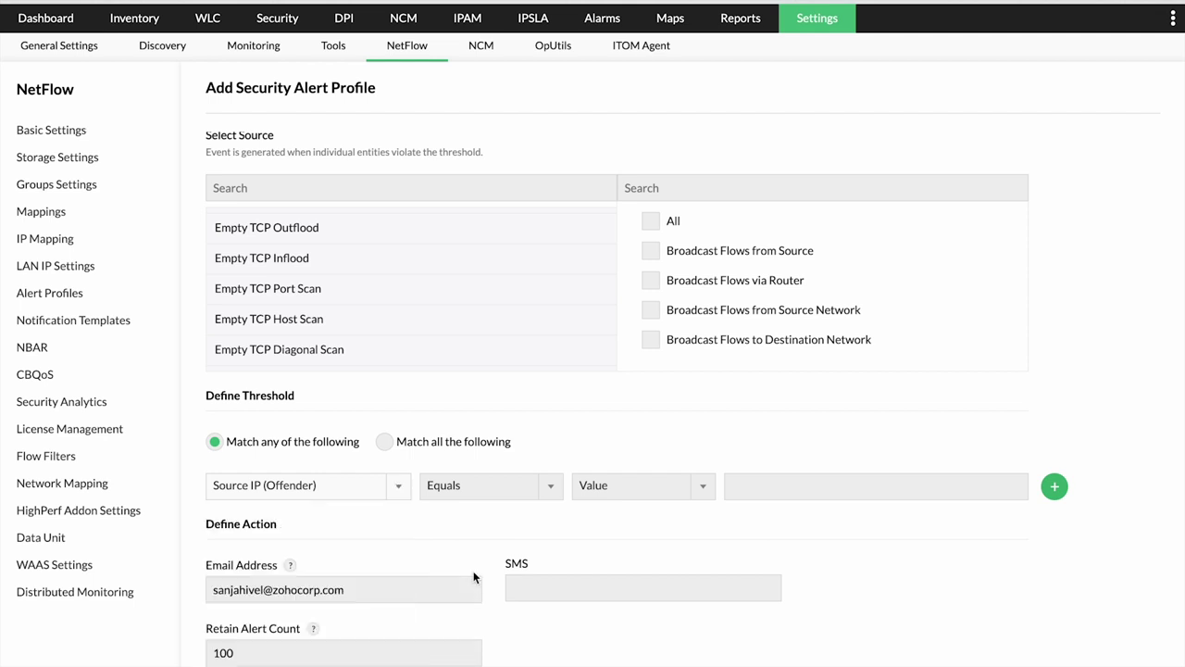
scroll(417, 577, "down", 2)
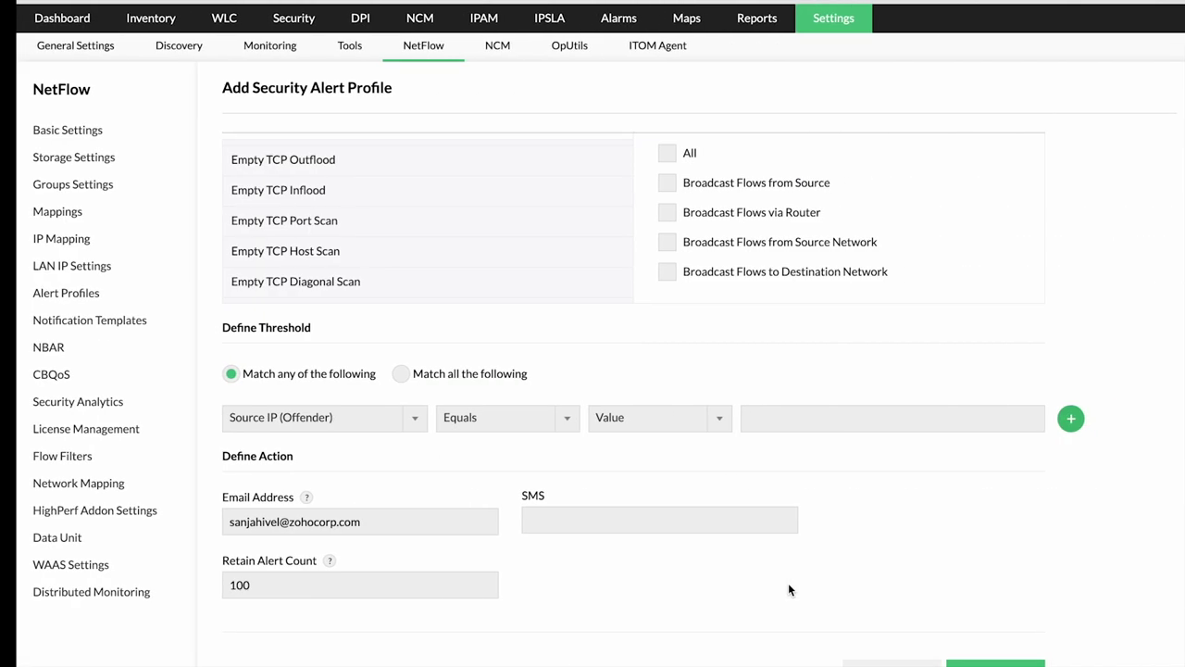
Open the NetFlow Search Report and review its source types, keeping Interface.
left_click(742, 29)
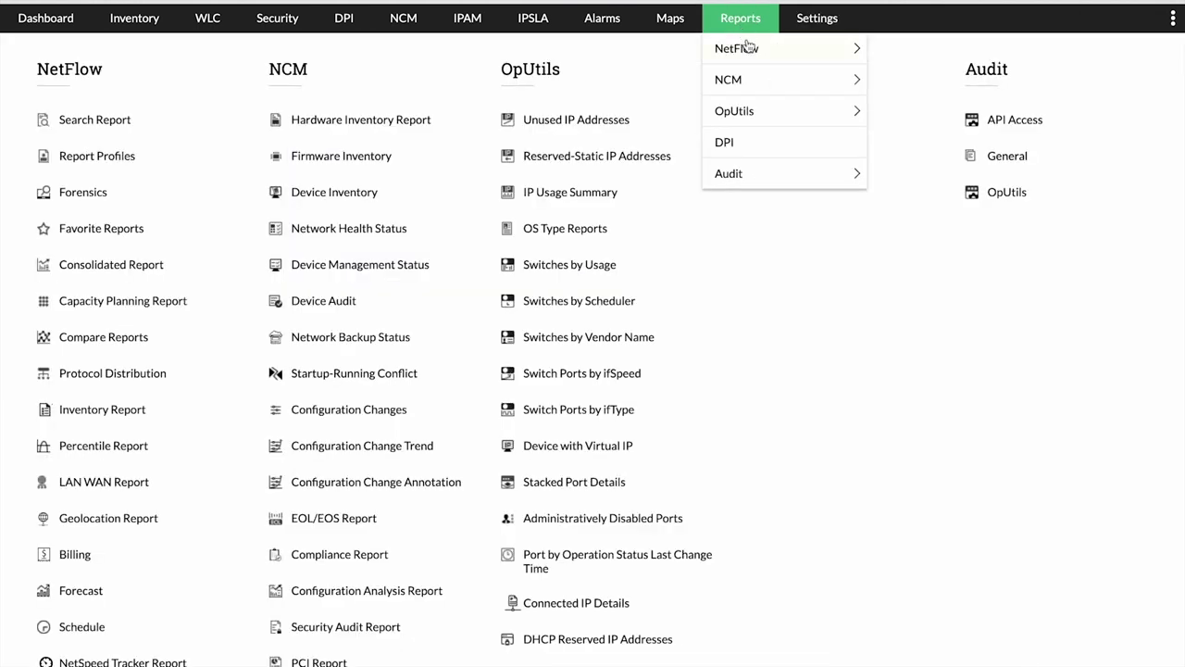
left_click(746, 47)
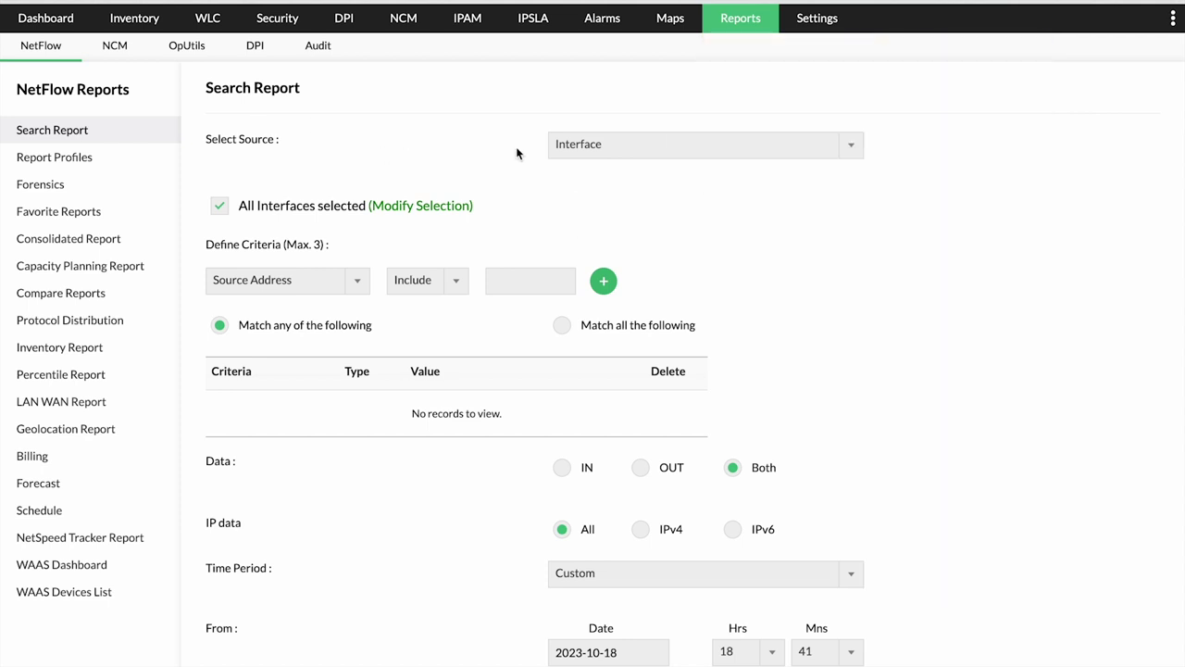
left_click(598, 154)
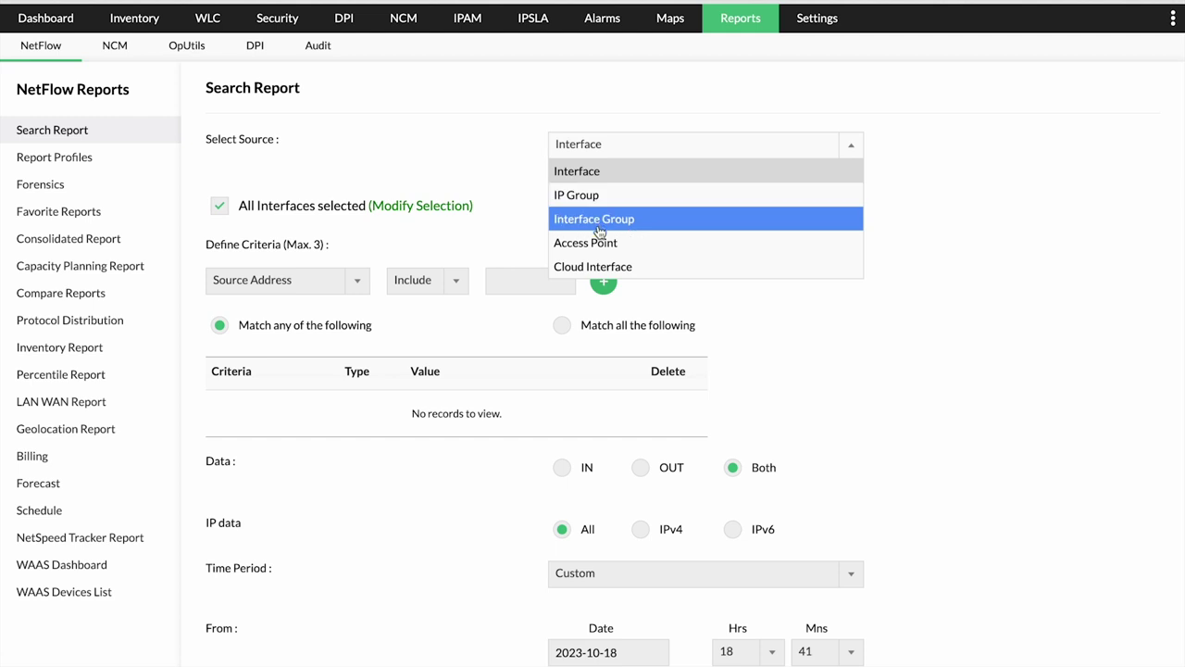
left_click(682, 306)
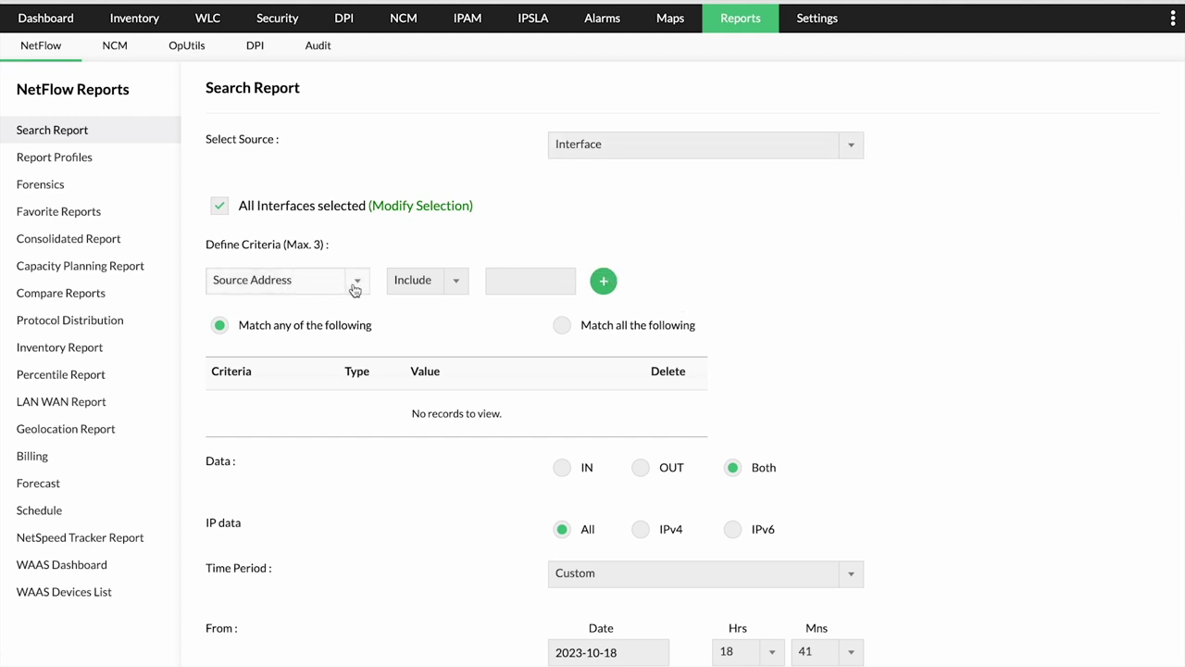
scroll(257, 415, "down", 3)
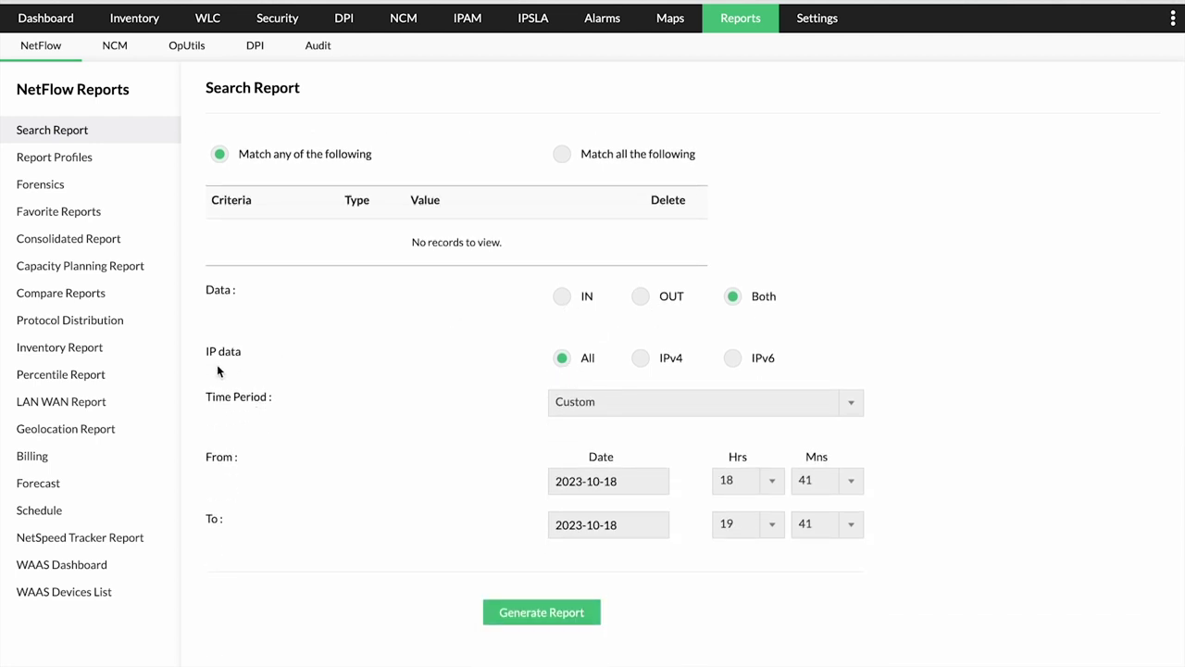
left_click(589, 409)
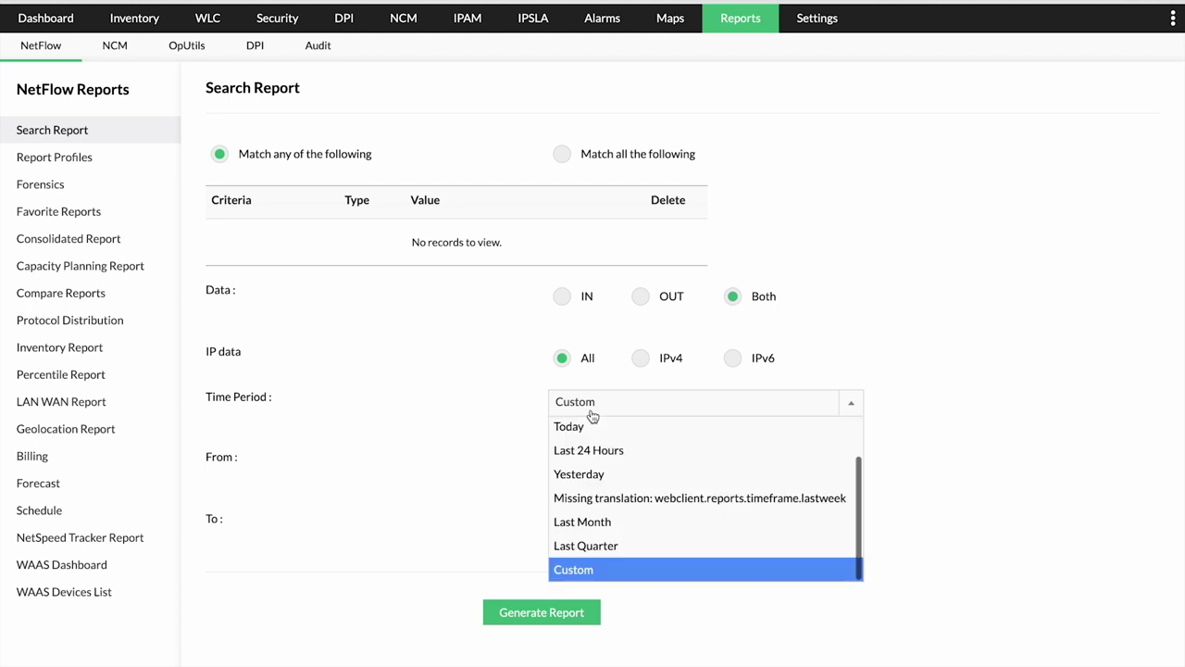
left_click(408, 470)
scroll(293, 473, "down", 3)
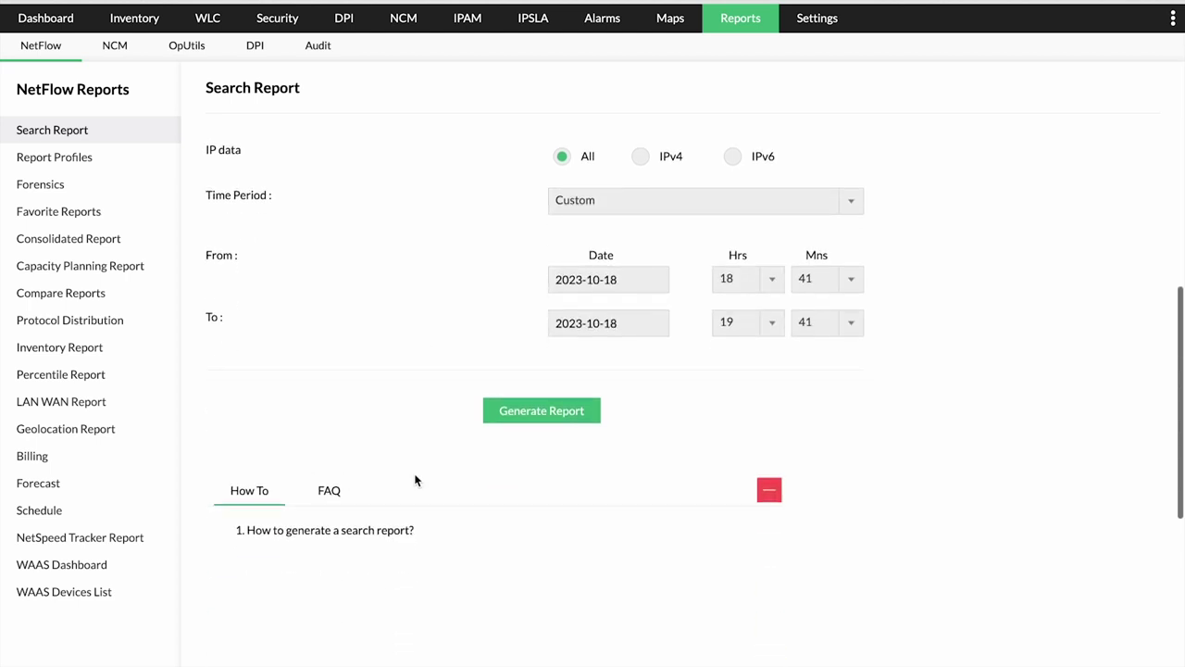